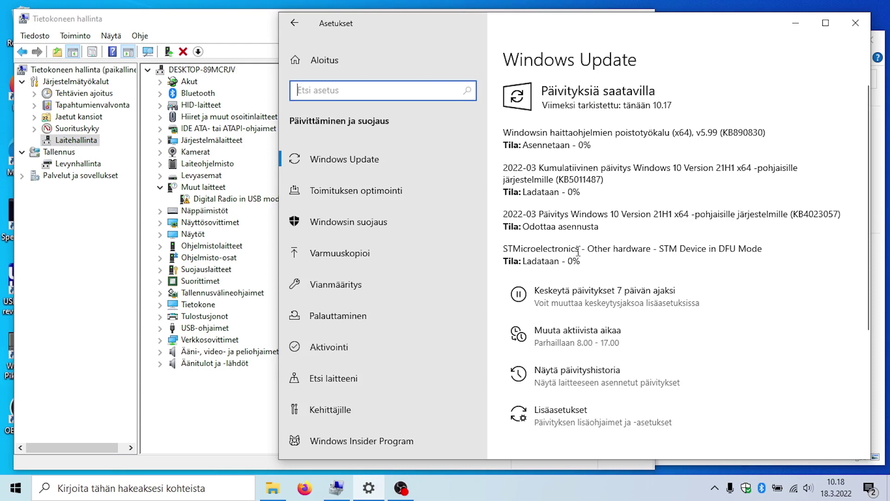
# Check the STMicroelectronics STM Device in DFU Mode entry among the Windows updates, then close the Settings window
pyautogui.moveTo(578, 251); pyautogui.dragTo(761, 242)
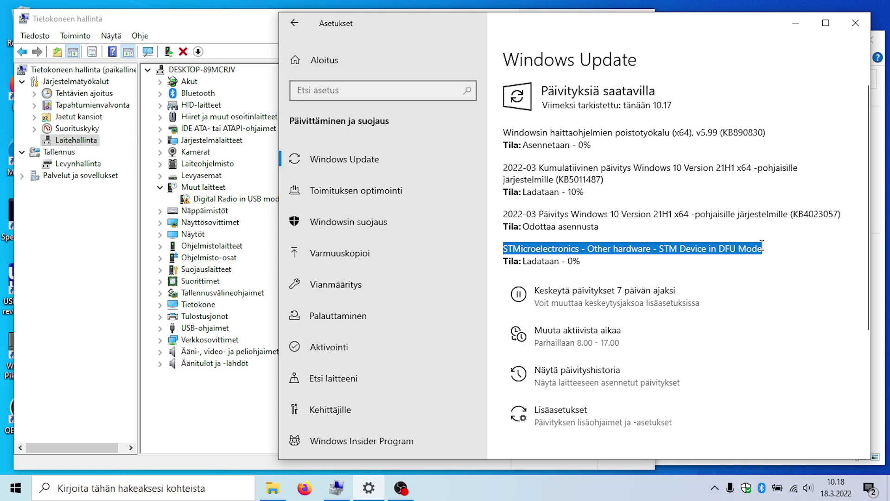
pyautogui.click(762, 245)
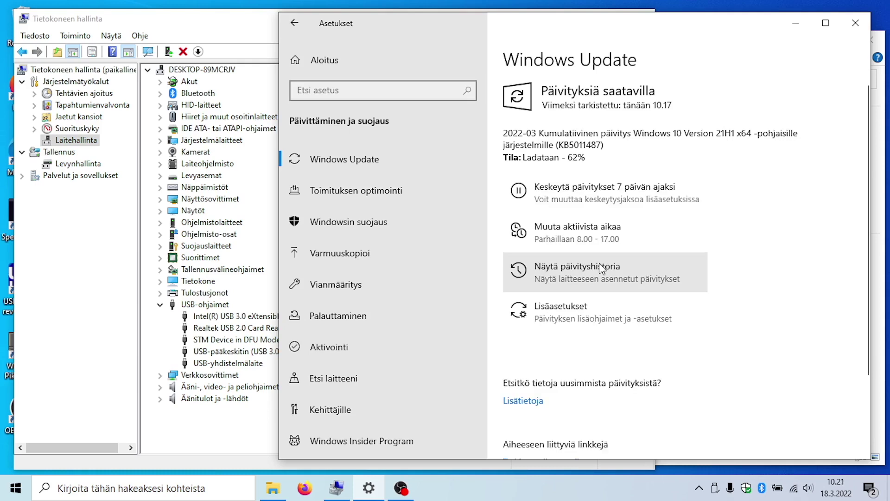
pyautogui.click(856, 24)
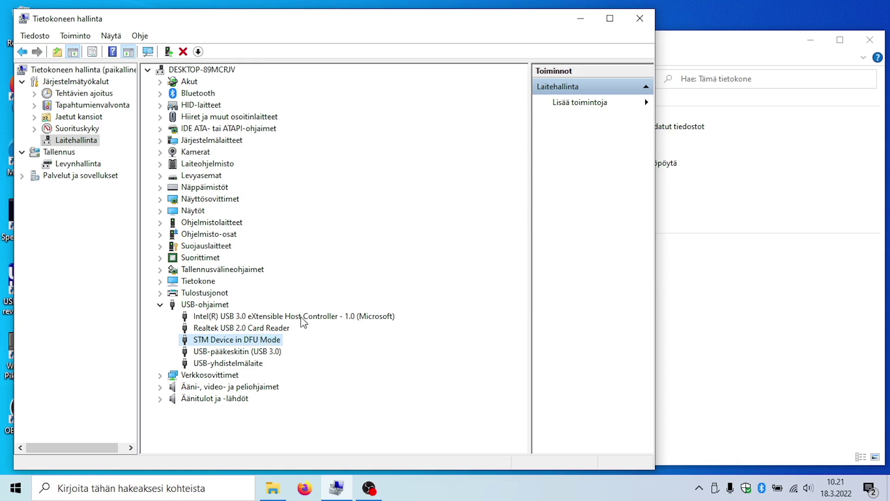
# Close the Digital Radio in USB mode properties dialog along with the Computer Management and File Explorer windows
pyautogui.click(282, 328)
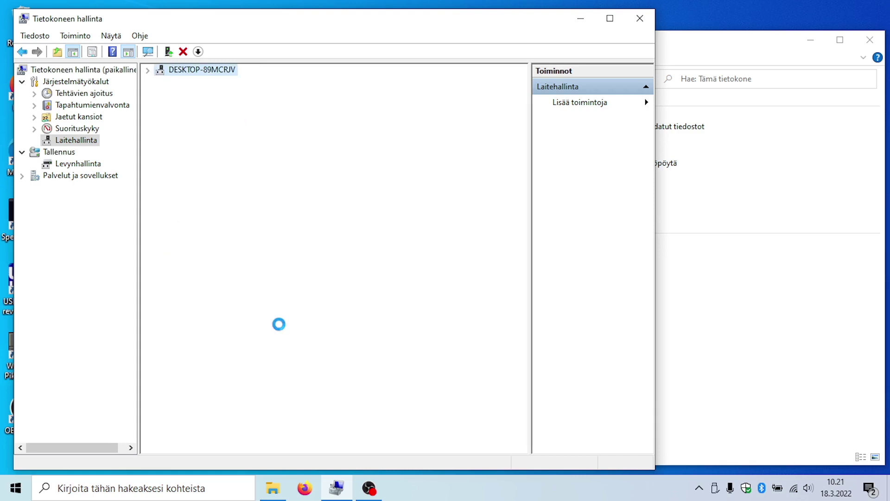
pyautogui.click(638, 18)
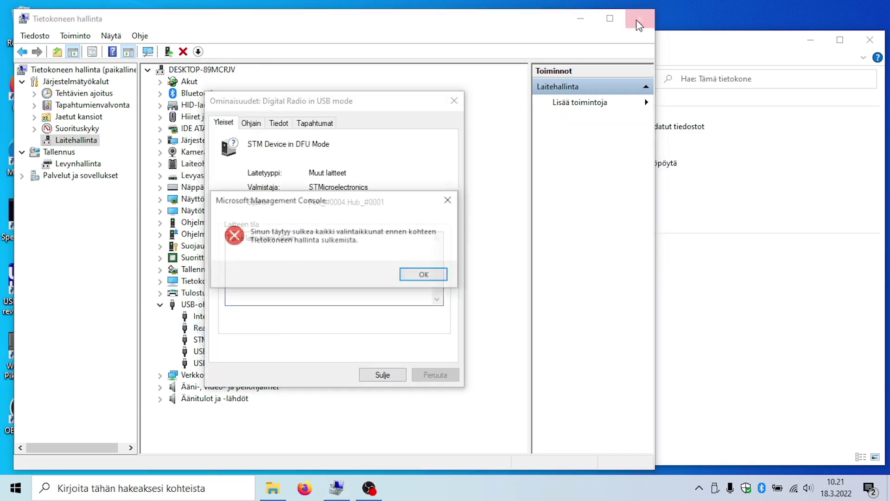
pyautogui.click(424, 275)
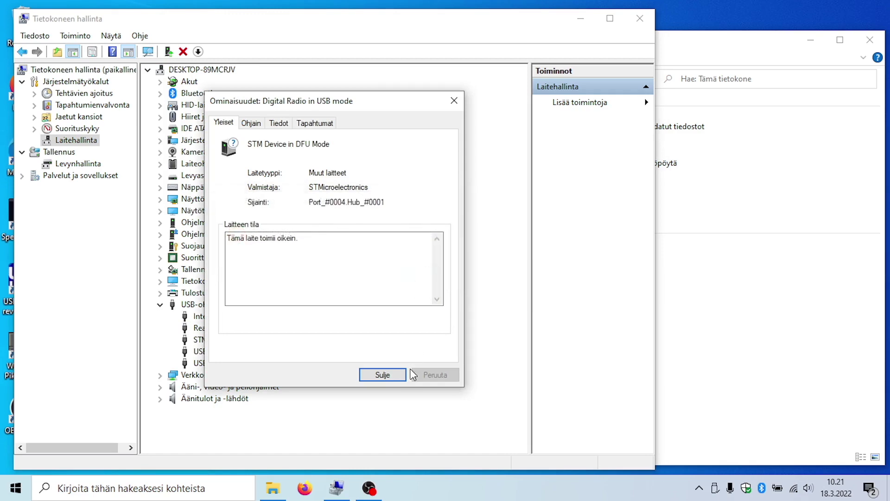
pyautogui.click(400, 376)
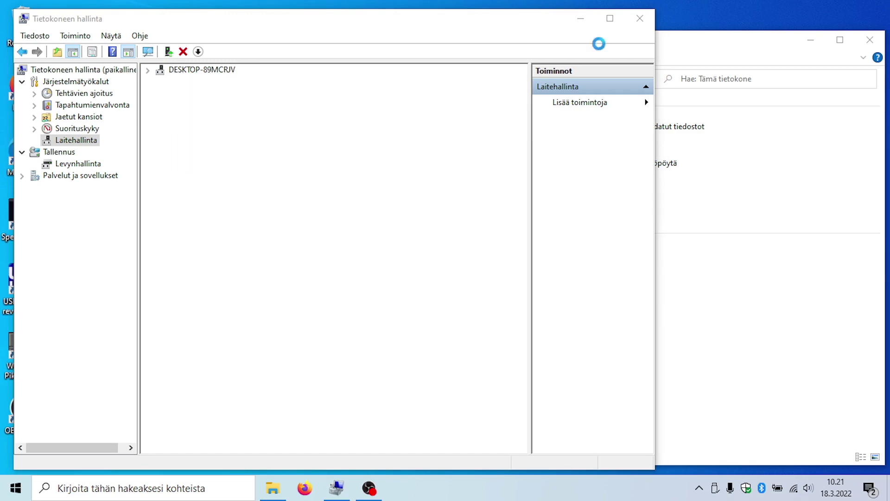
pyautogui.click(640, 19)
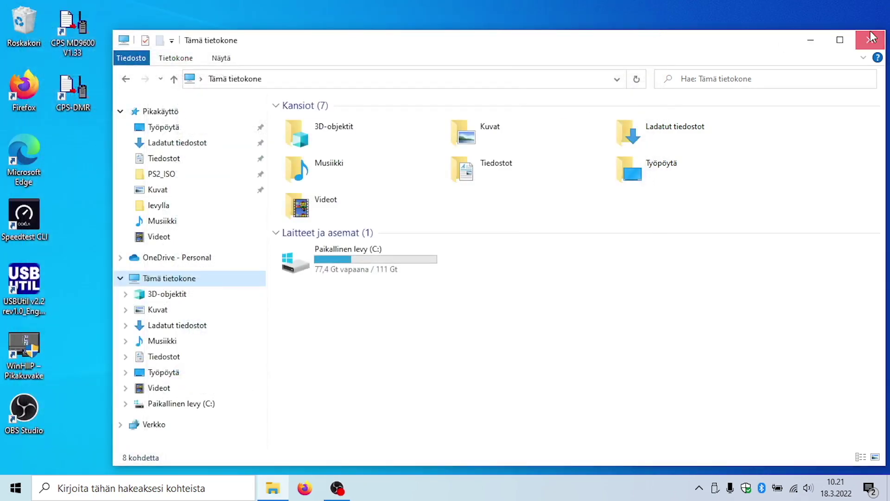
pyautogui.click(872, 37)
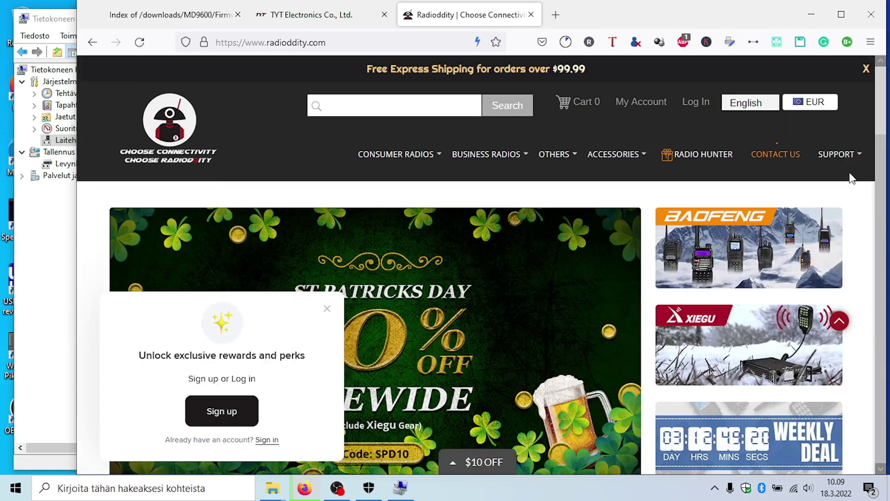
# Open the TYT download page from the support section of the Radioddity website
pyautogui.moveTo(847, 150)
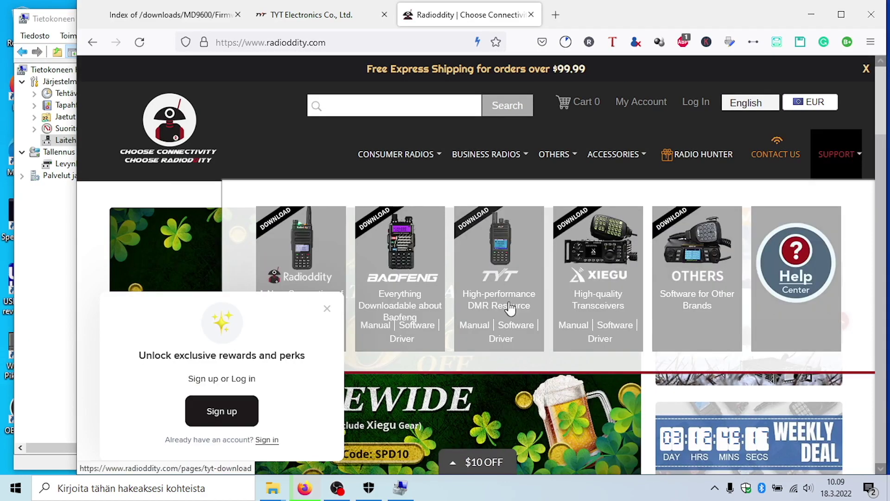
pyautogui.click(500, 257)
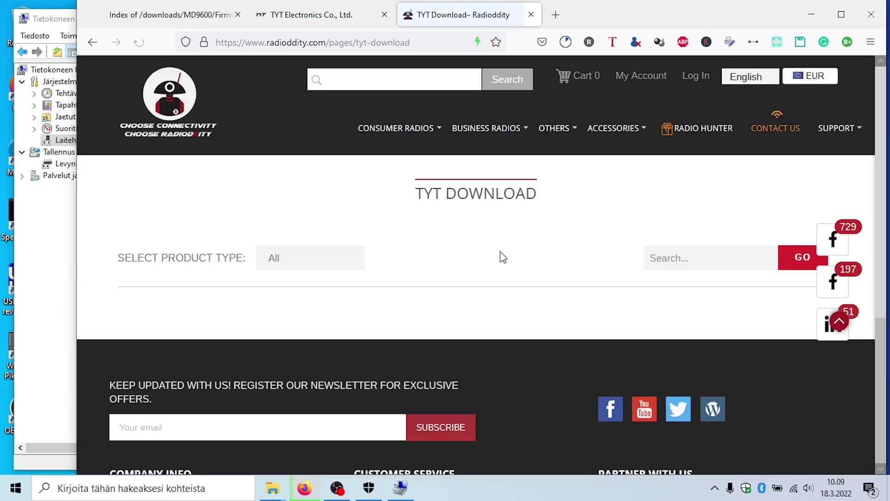
# Filter the TYT downloads by the MD Series product type and look through the listed radios
pyautogui.click(298, 289)
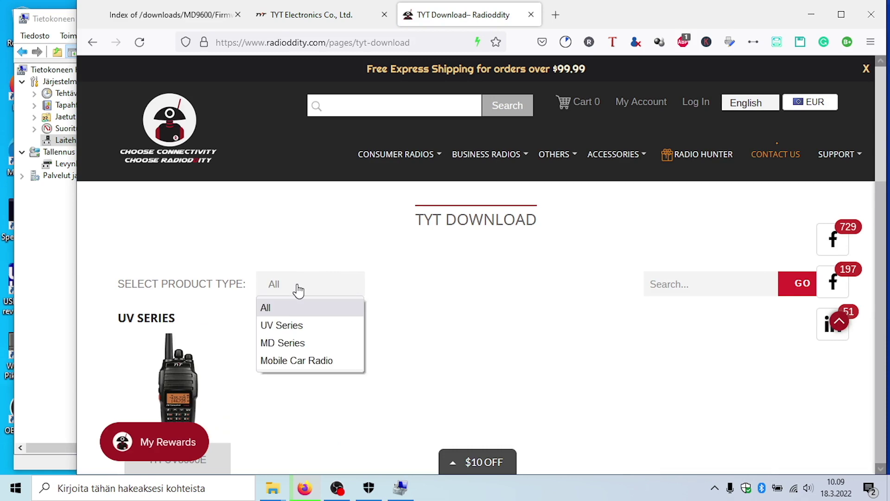
pyautogui.click(289, 343)
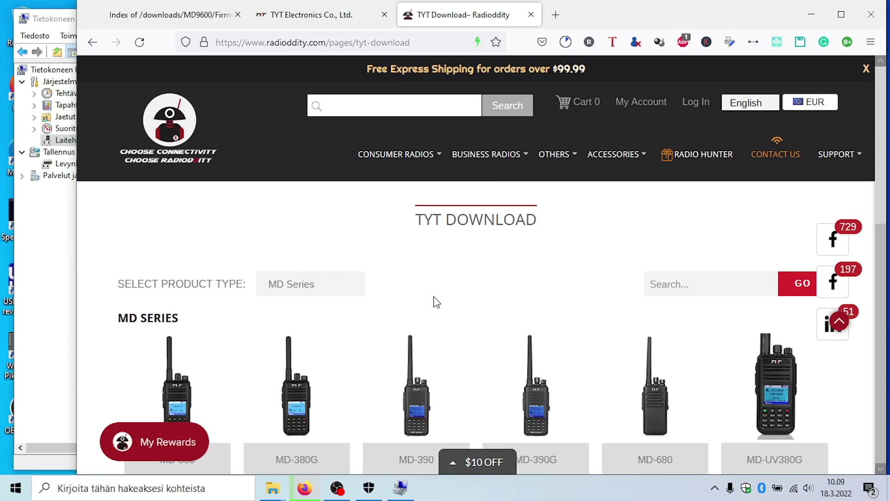
pyautogui.scroll(-5, 436, 302)
pyautogui.scroll(4, 435, 302)
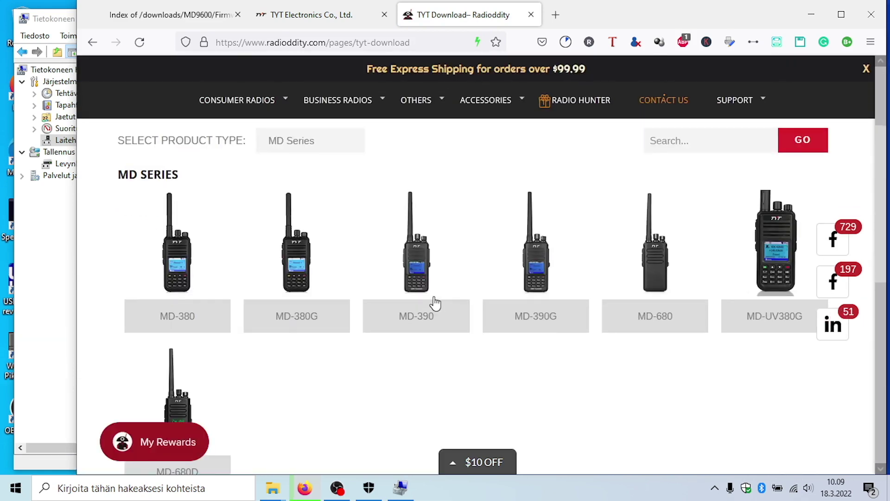
# Show all TYT product types and open the manuals and software list of the MD-9600 mobile car radio
pyautogui.click(332, 142)
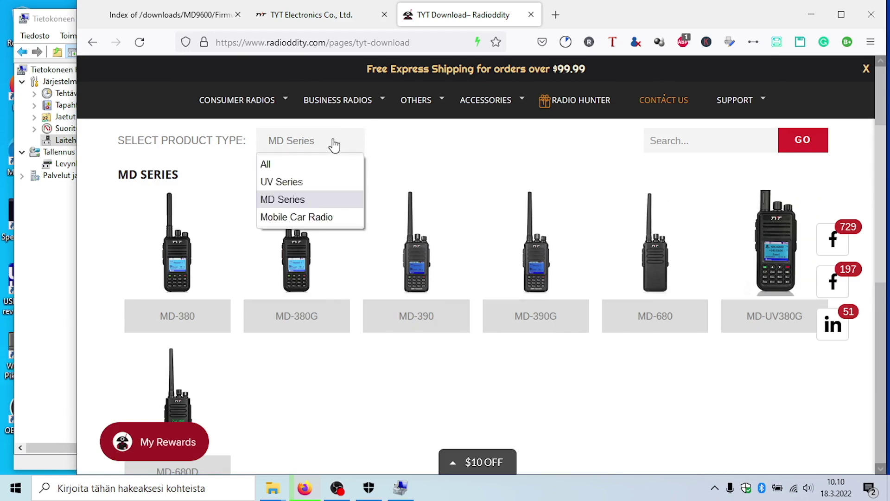
pyautogui.click(326, 165)
pyautogui.scroll(-10, 326, 166)
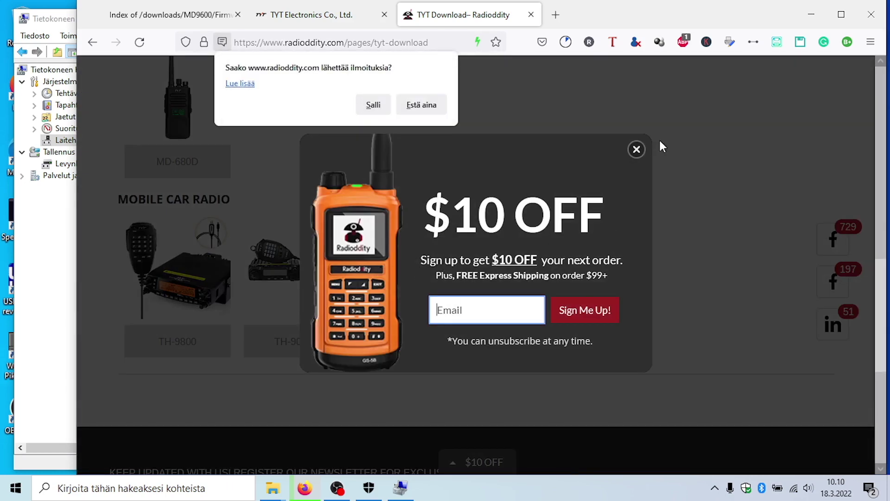
pyautogui.click(637, 148)
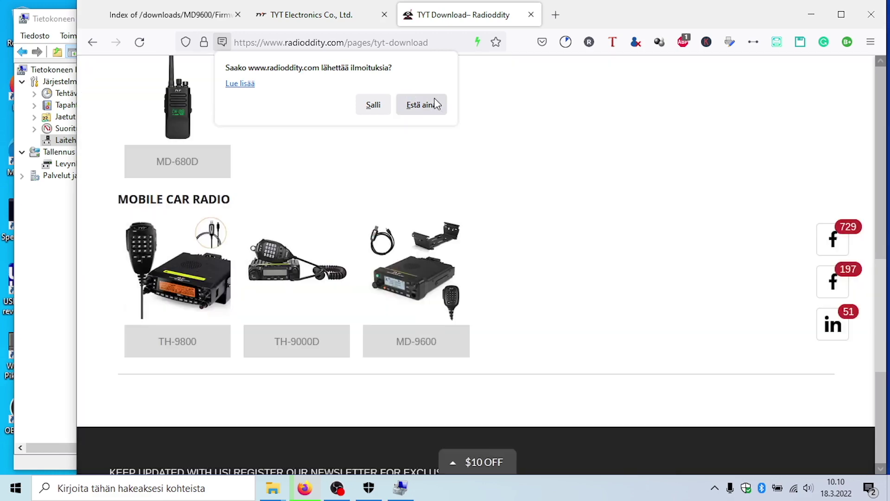
pyautogui.click(420, 257)
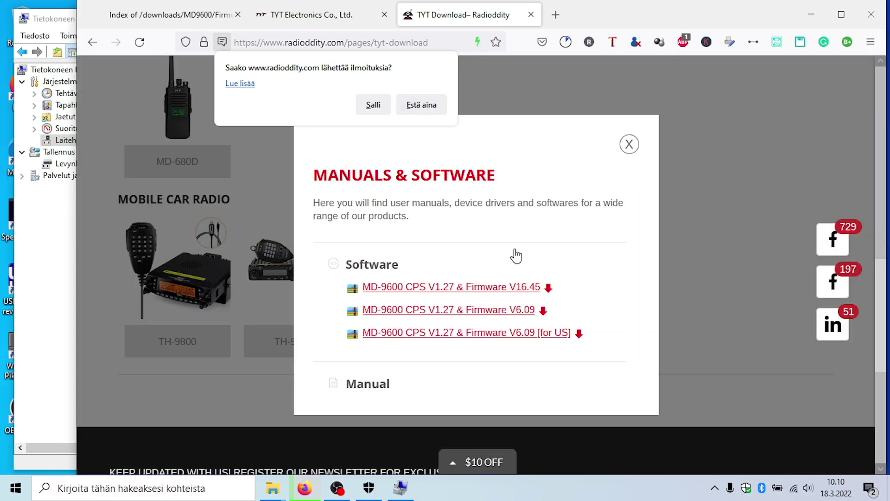
# Save the MD-9600 CPS V1.27 & Firmware V16.45 zip file to the downloads folder
pyautogui.scroll(-2, 516, 255)
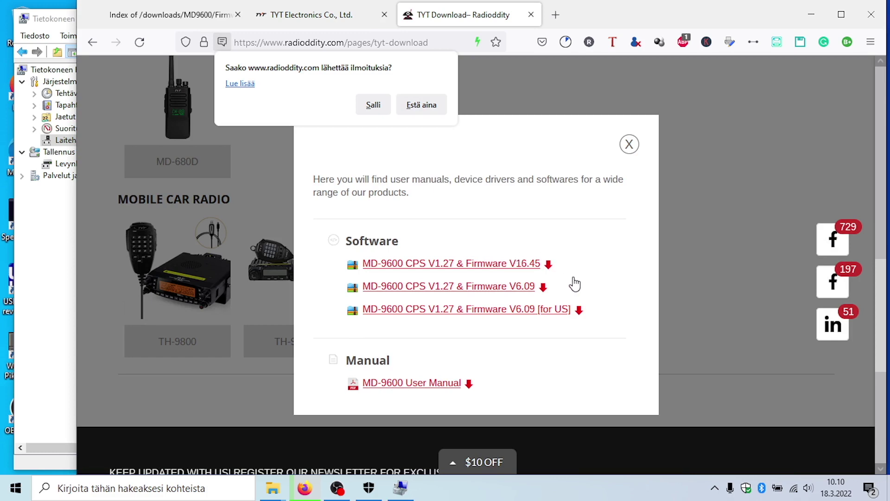
pyautogui.scroll(-1, 573, 283)
pyautogui.scroll(2, 573, 282)
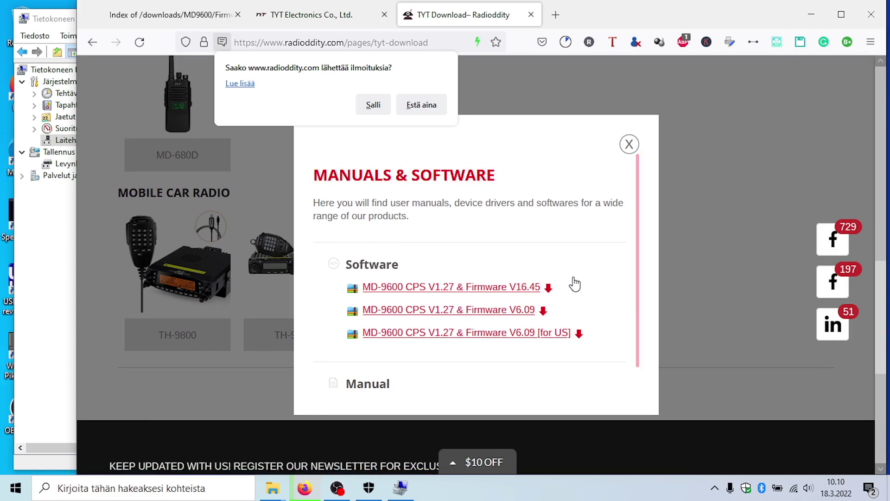
pyautogui.scroll(-2, 570, 281)
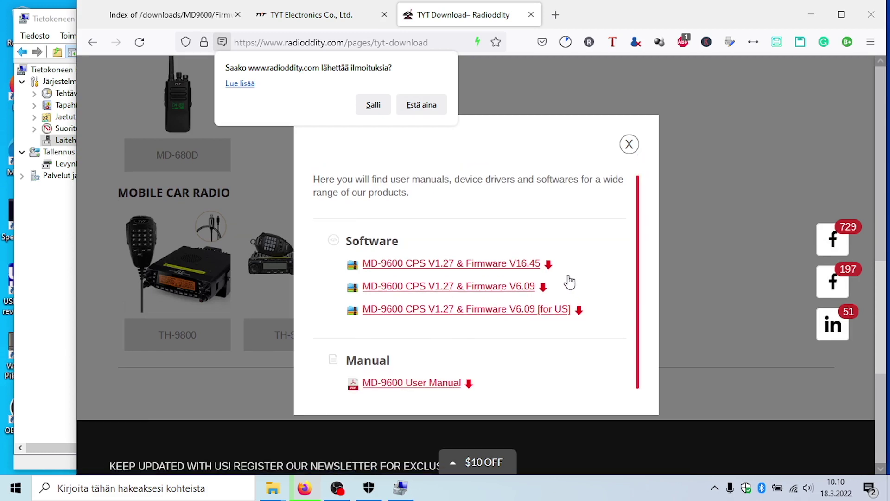
pyautogui.click(306, 18)
pyautogui.click(435, 15)
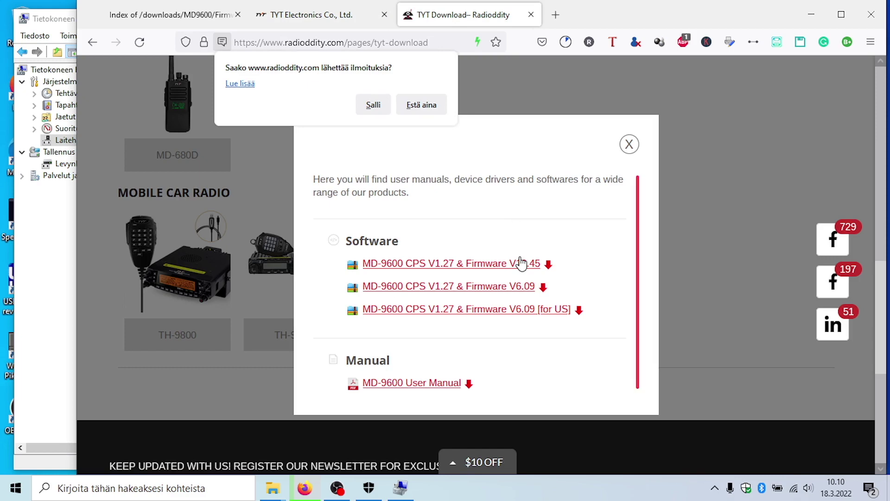
pyautogui.click(494, 262)
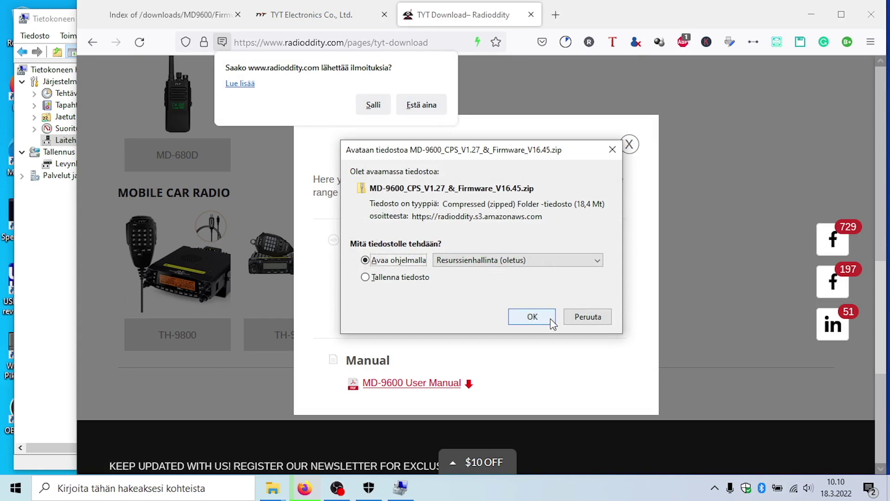
pyautogui.click(390, 279)
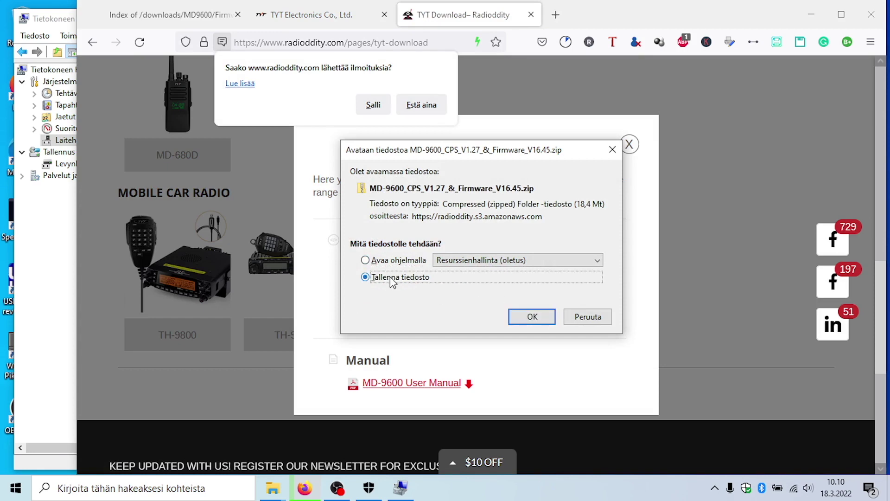
pyautogui.click(530, 318)
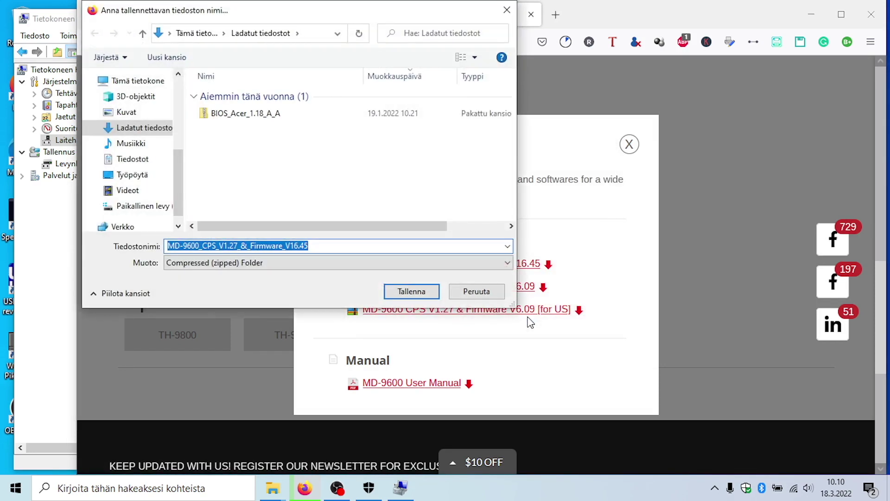
pyautogui.click(410, 293)
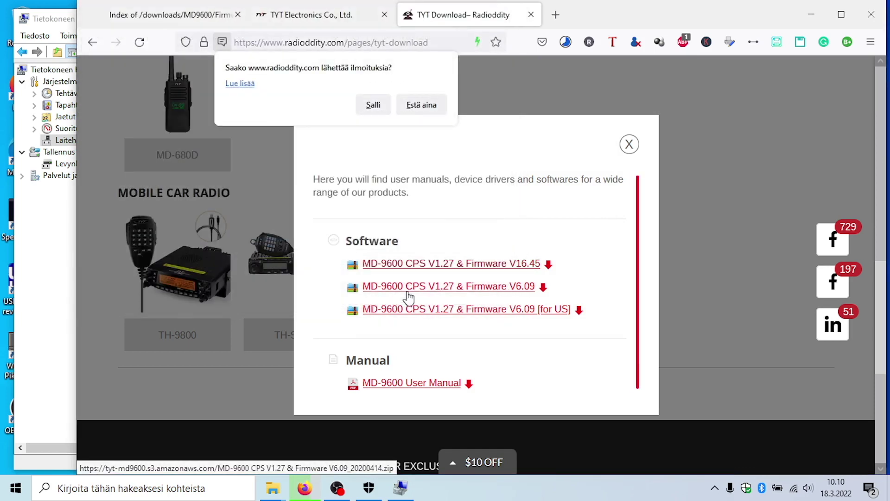
# Open the downloaded MD-9600_CPS_V1.27_&_Firmware_V16.45.zip and its 210525 MD-9600 firmware for PLL1590 folder
pyautogui.click(567, 43)
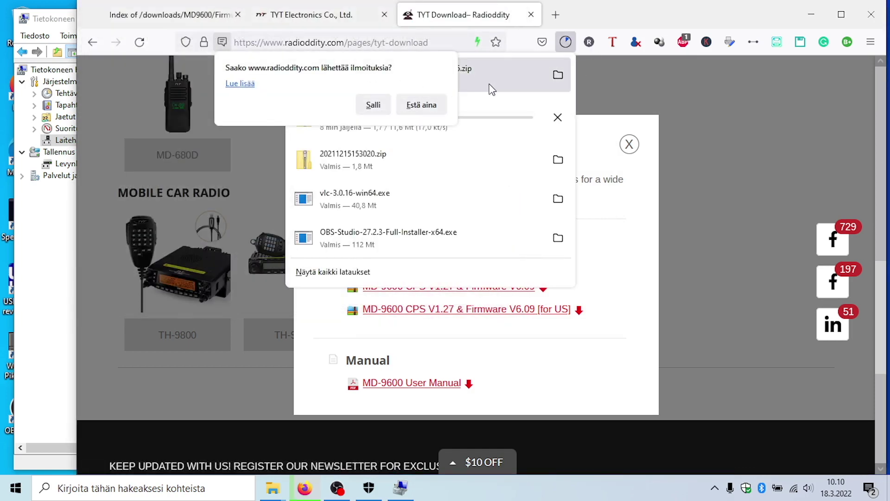
pyautogui.click(492, 89)
pyautogui.doubleClick(292, 112)
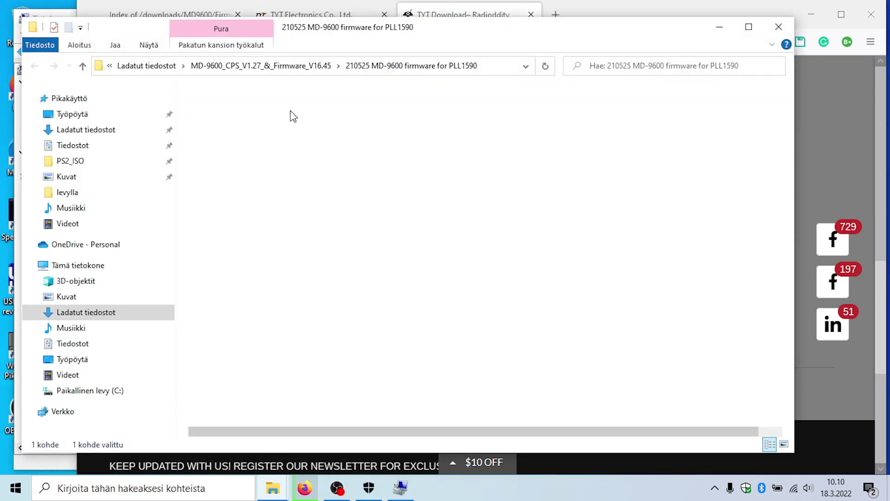
# Cancel the unfinished download of 20210408161205.zip and return to the Radioddity TYT download page
pyautogui.click(333, 14)
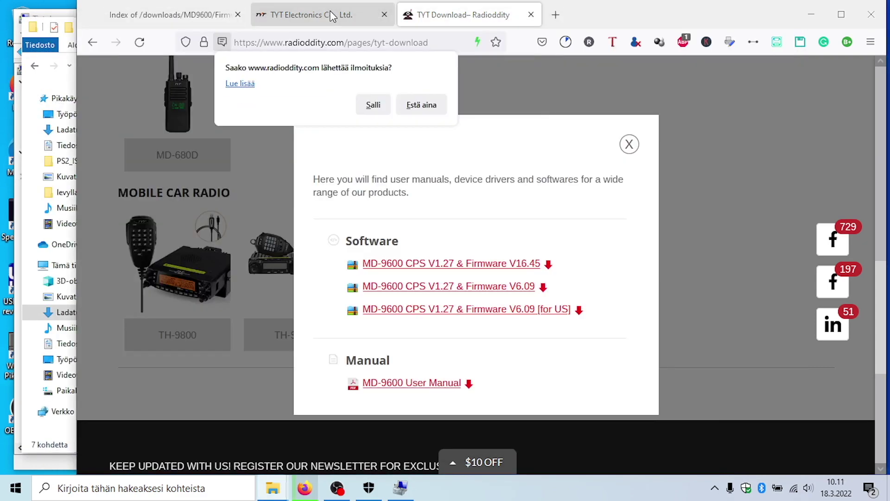
pyautogui.click(565, 42)
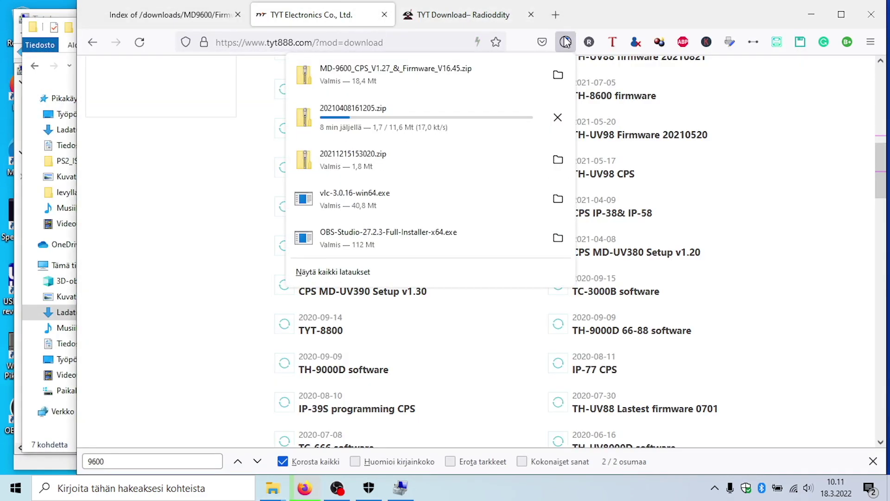
pyautogui.click(560, 119)
pyautogui.click(464, 15)
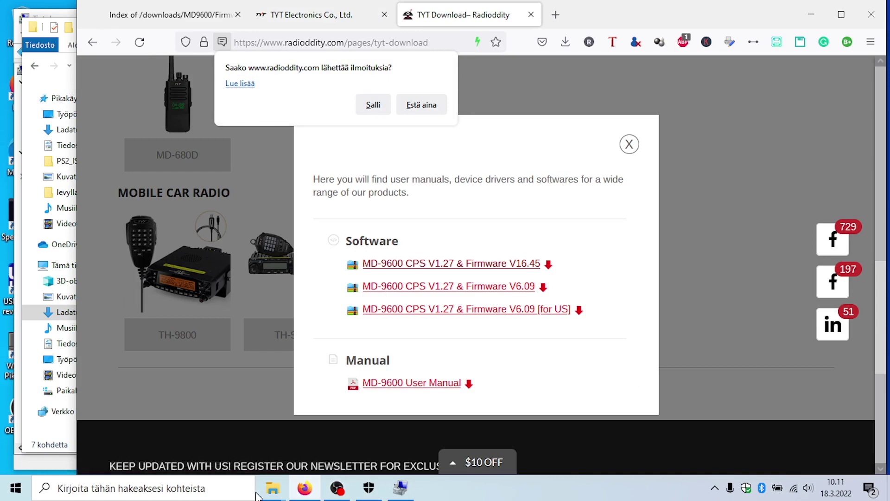
# Open the CPS MD9600 V1.27 archive inside the firmware package in File Explorer and launch its installer
pyautogui.moveTo(272, 494)
pyautogui.click(363, 447)
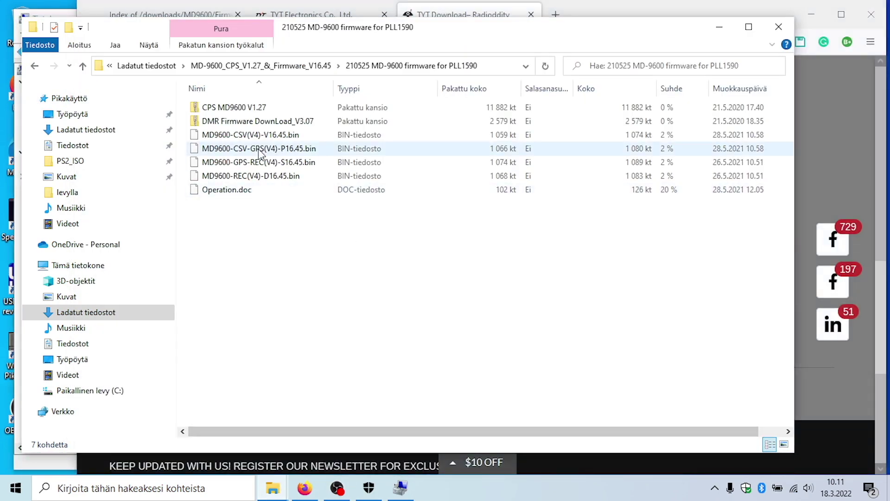
pyautogui.doubleClick(256, 109)
pyautogui.click(257, 109)
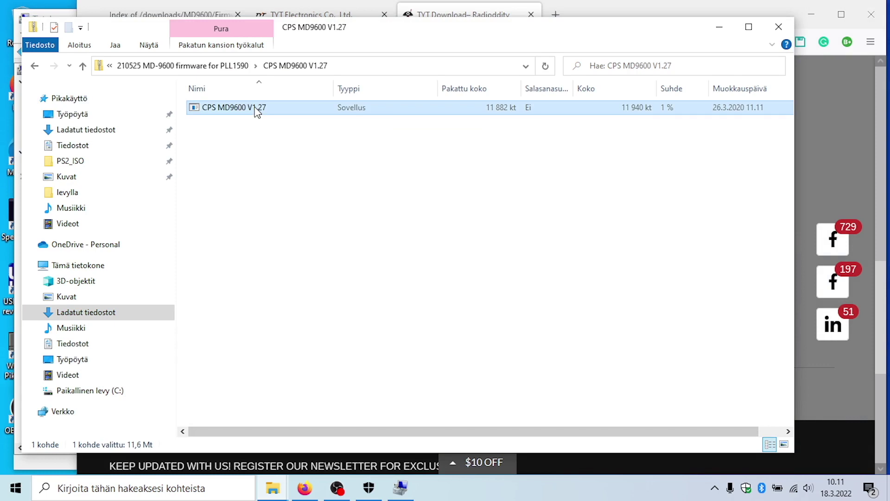
pyautogui.doubleClick(255, 109)
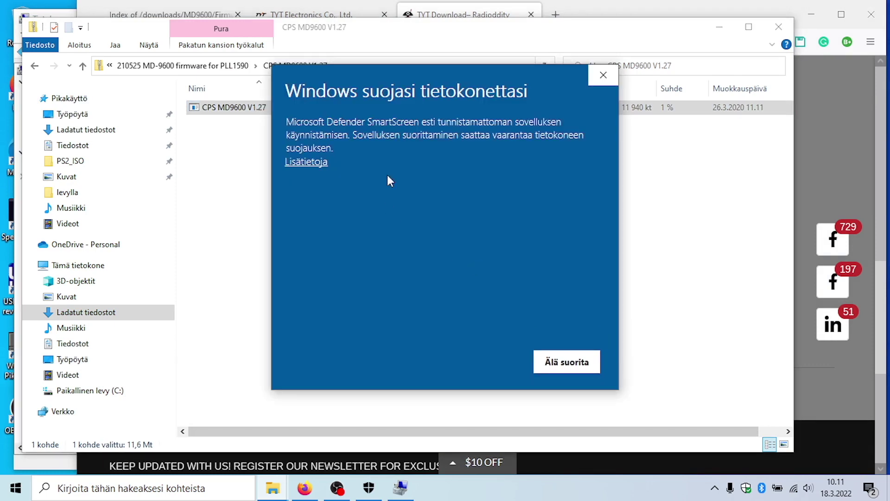
# Allow CPS MD9600 V1.27.exe to run despite SmartScreen, using the applied compatibility settings
pyautogui.click(301, 164)
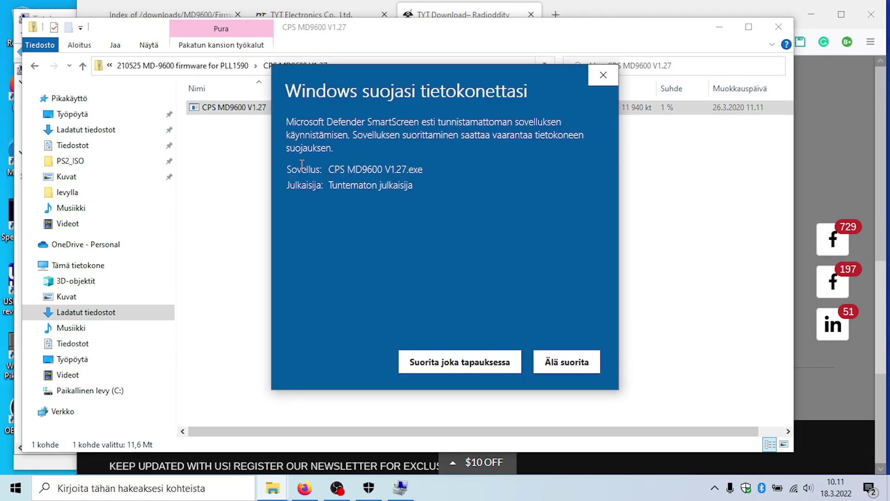
pyautogui.click(449, 362)
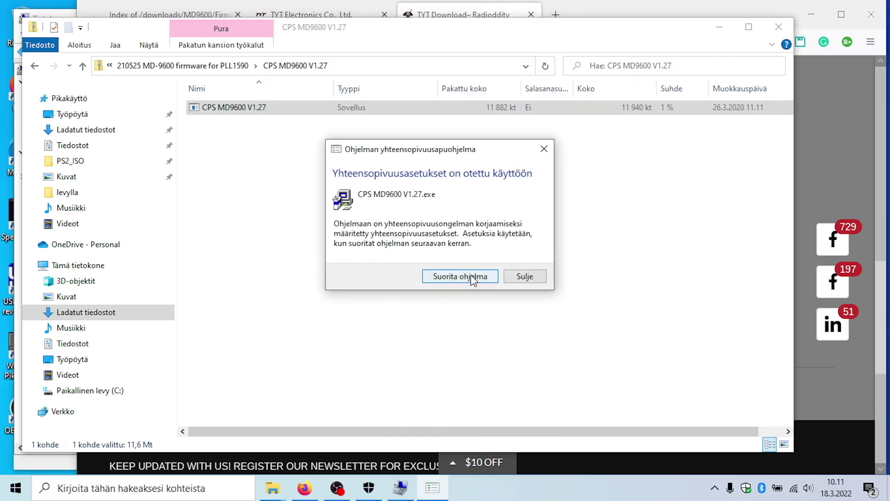
pyautogui.click(472, 277)
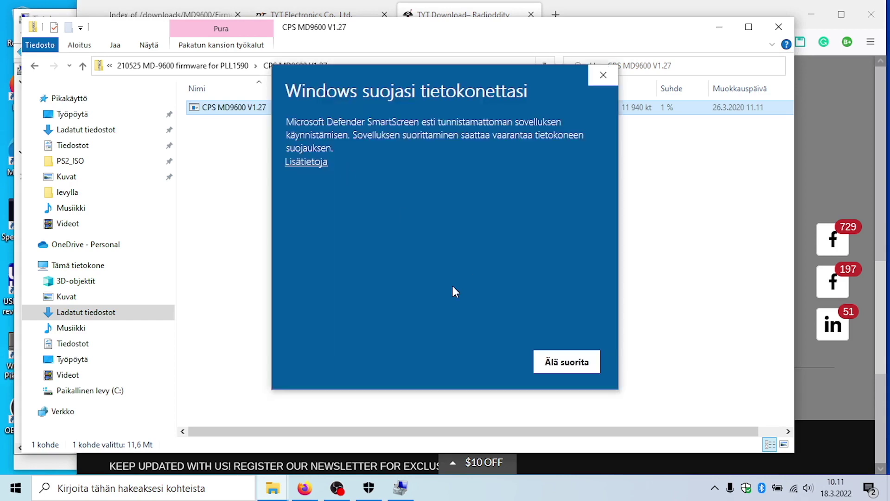
pyautogui.click(300, 160)
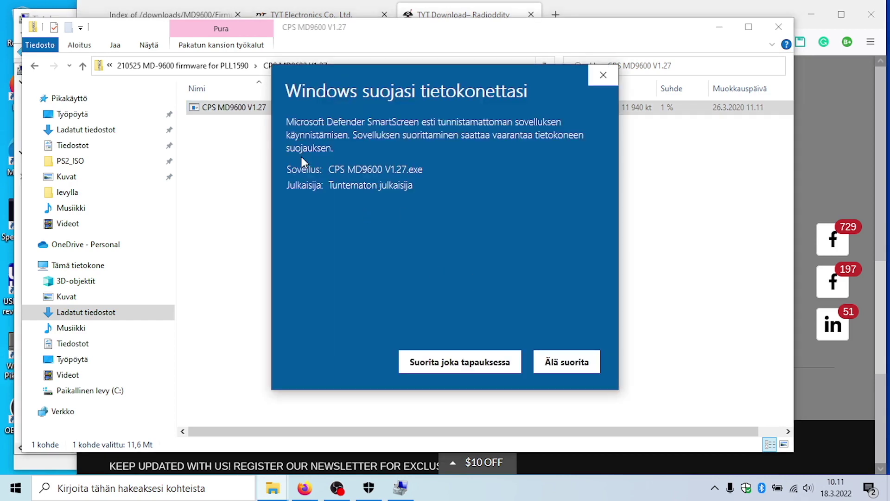
pyautogui.click(452, 361)
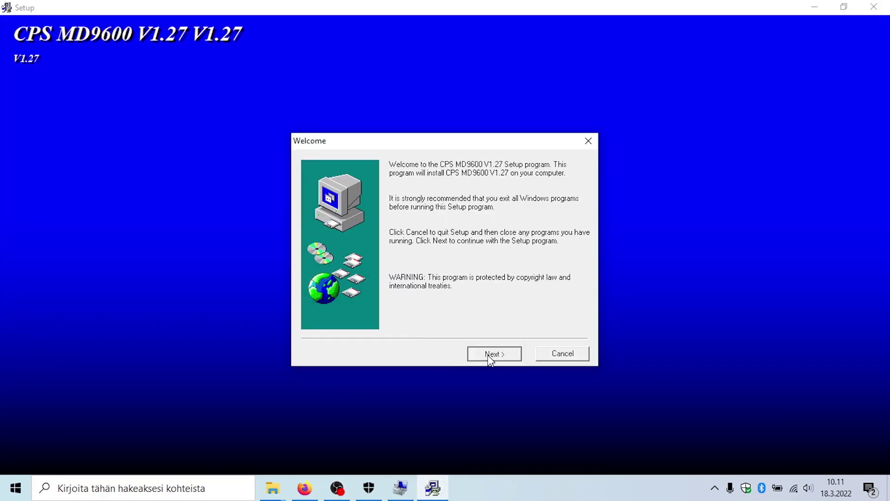
# Install CPS MD9600 V1.27 into the default folder C:\CPS MD9600 V1.27 V1.27
pyautogui.click(494, 354)
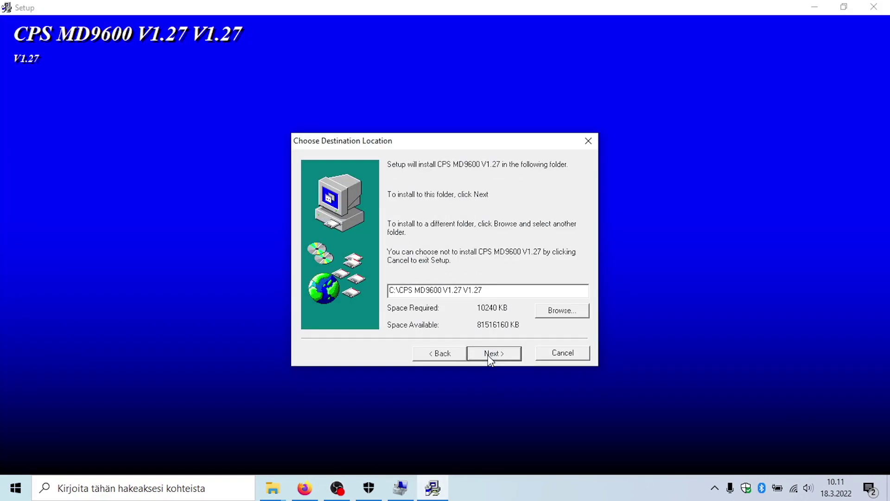
pyautogui.click(494, 353)
pyautogui.click(488, 355)
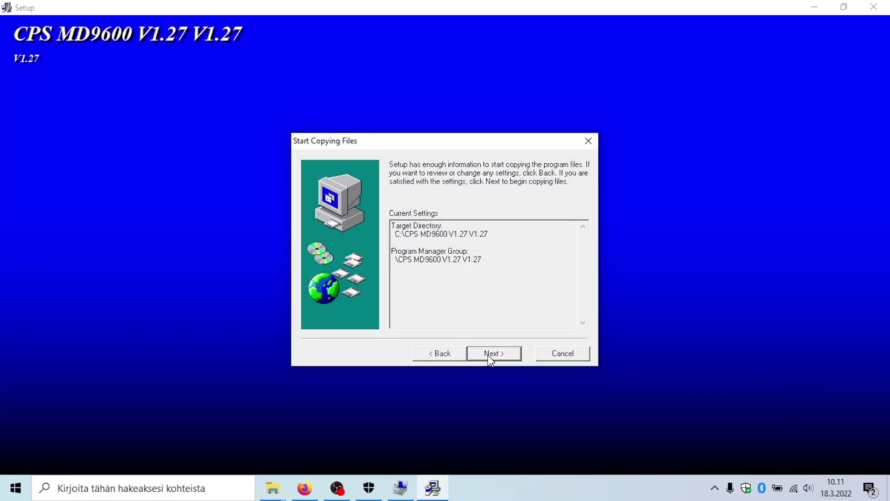
pyautogui.click(487, 354)
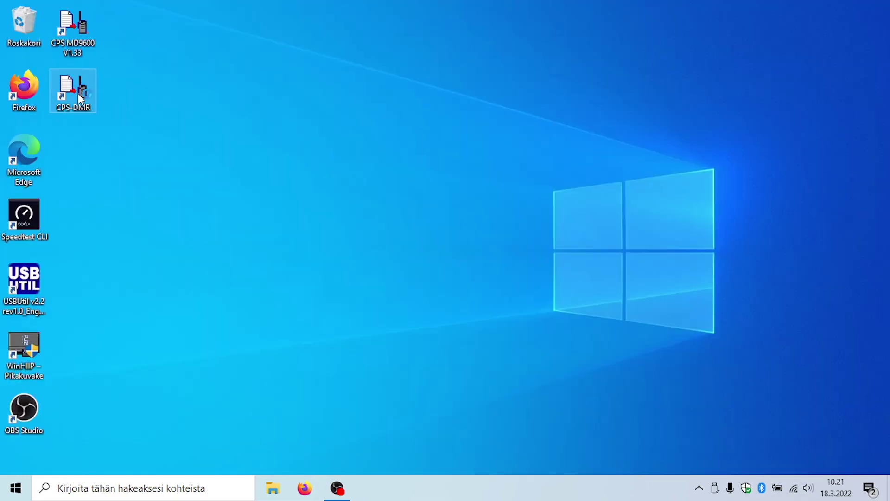
# Launch CPS-DMR, read the data from the connected radio, and highlight its hardware version in Basic Information
pyautogui.doubleClick(78, 93)
pyautogui.click(66, 37)
pyautogui.click(404, 274)
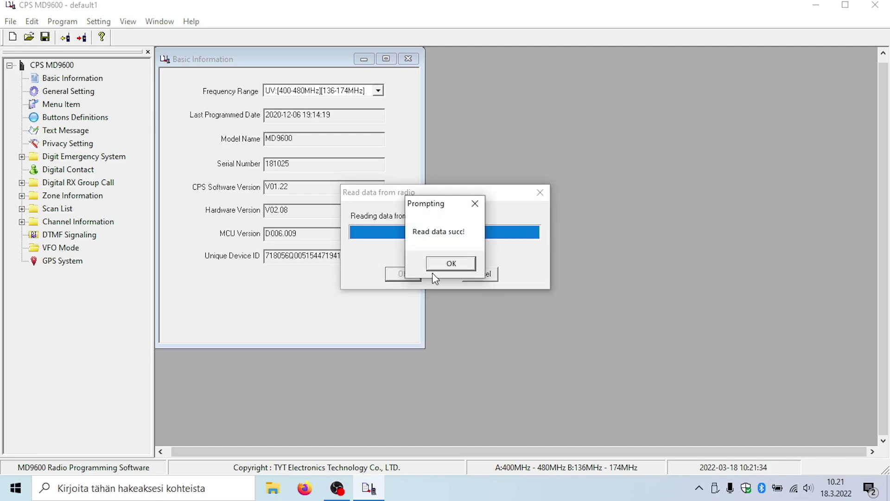
pyautogui.click(443, 271)
pyautogui.moveTo(289, 211); pyautogui.dragTo(246, 212)
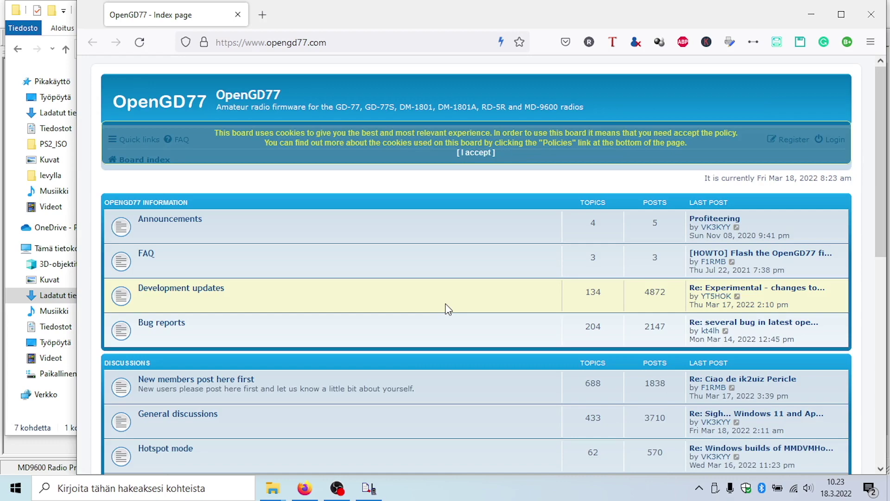
# Accept the OpenGD77 forum's cookie policy and open the Installation information topic in the TYT MD-9600 / Retevis RT-90 section
pyautogui.moveTo(447, 308); pyautogui.dragTo(487, 157)
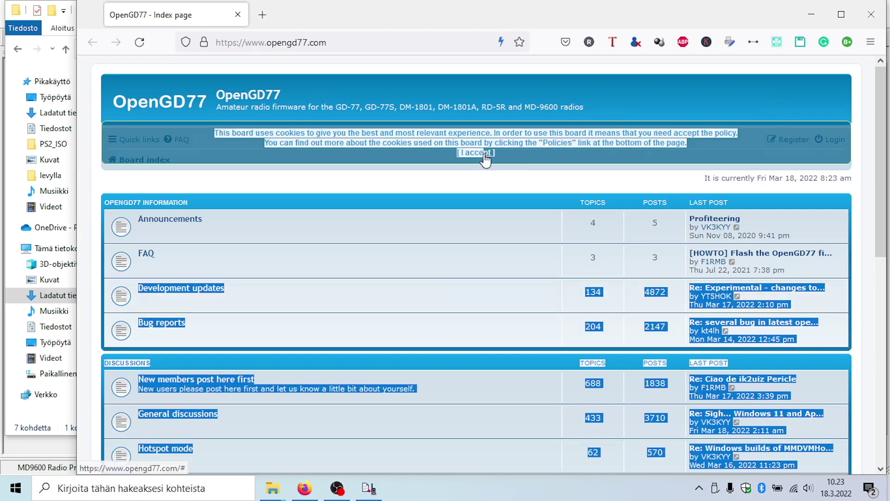
pyautogui.click(485, 153)
pyautogui.scroll(-5, 358, 298)
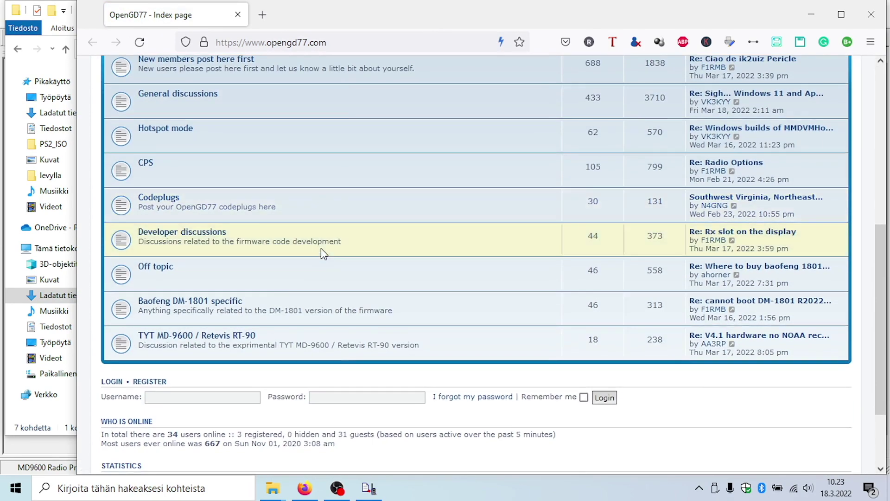
pyautogui.click(222, 341)
pyautogui.scroll(-3, 470, 264)
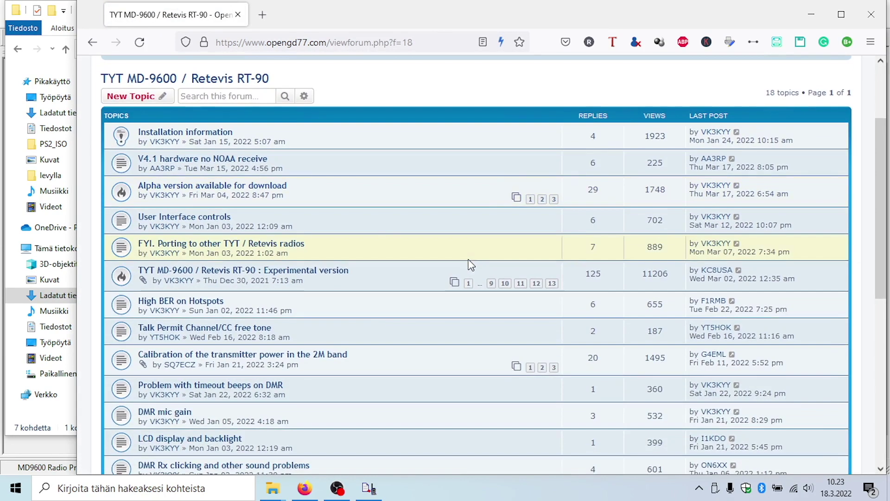
pyautogui.click(214, 135)
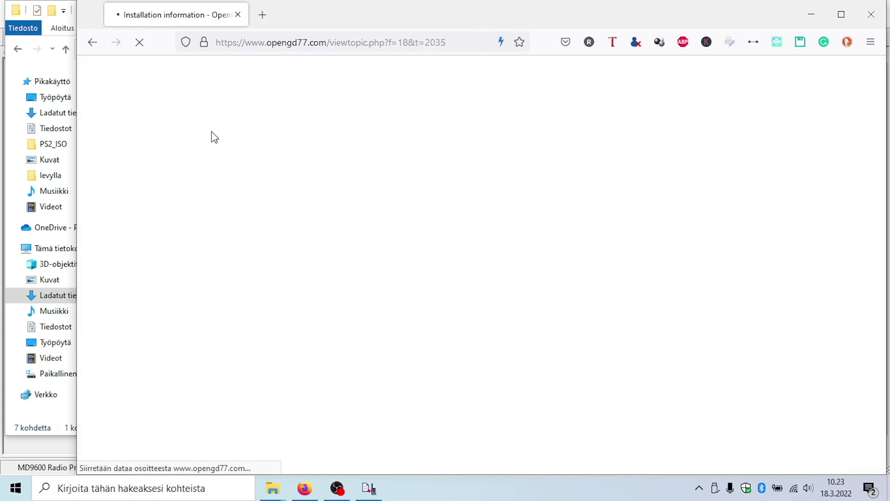
# Find and highlight the line in the firmware installation instructions about reaching the "test" screen in the official CPS
pyautogui.scroll(-5, 258, 304)
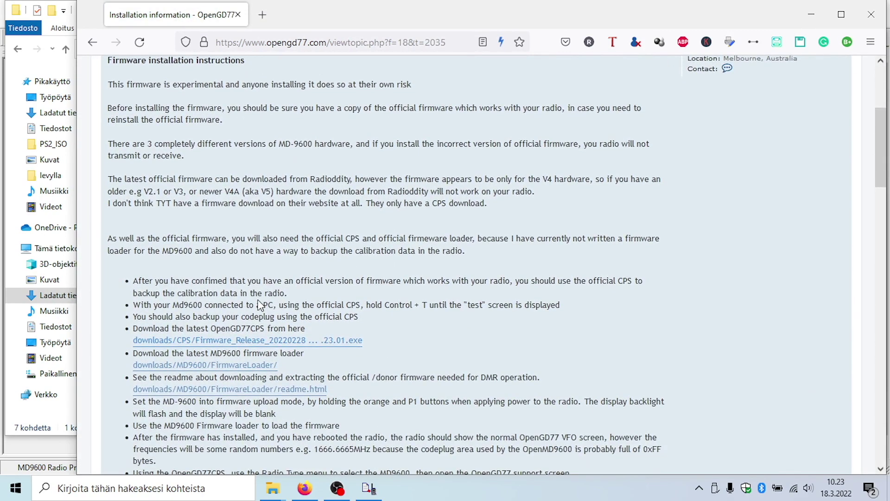
pyautogui.scroll(-3, 259, 304)
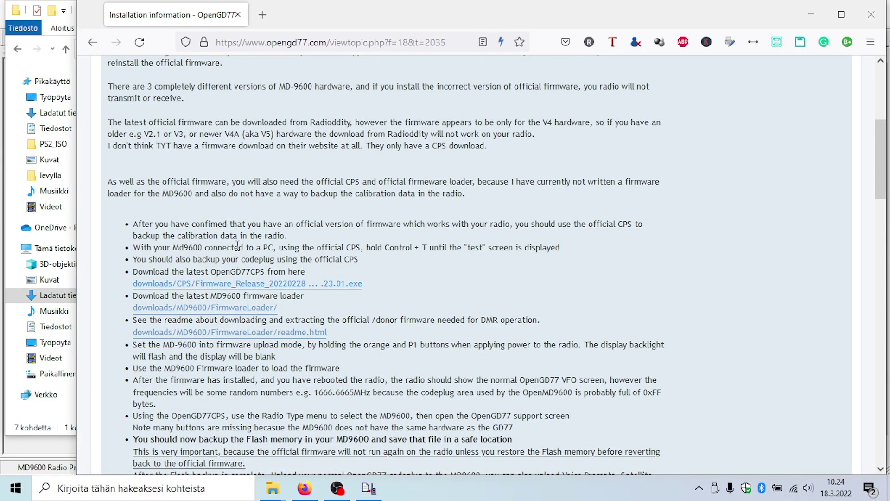
pyautogui.tripleClick(237, 246)
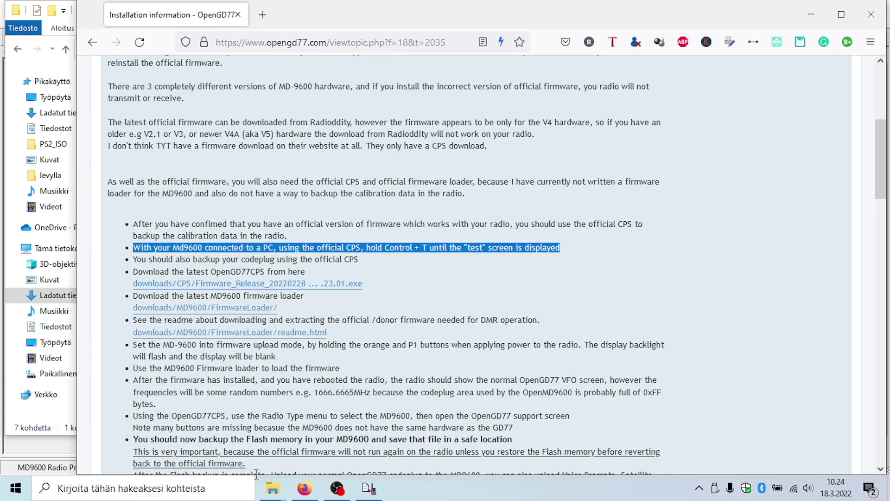
# Switch to CPS MD9600 and open the hidden Test Mode window with the calibration table
pyautogui.click(369, 488)
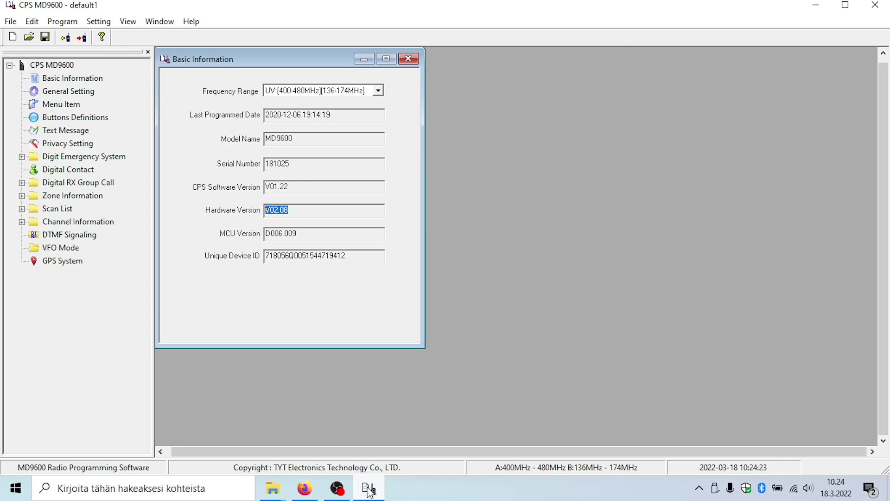
pyautogui.hotkey('ctrl', 'alt', 'shift', 'F10')
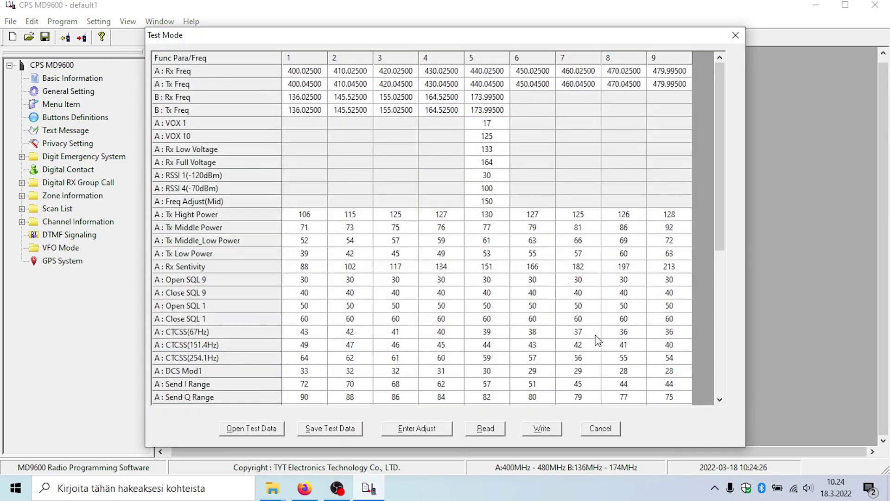
pyautogui.click(602, 427)
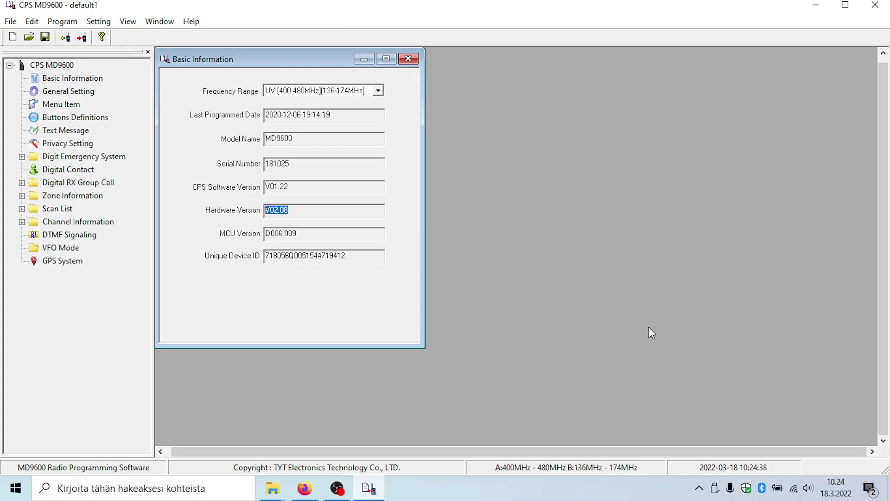
pyautogui.hotkey('ctrl', 'alt', 'shift', 'F10')
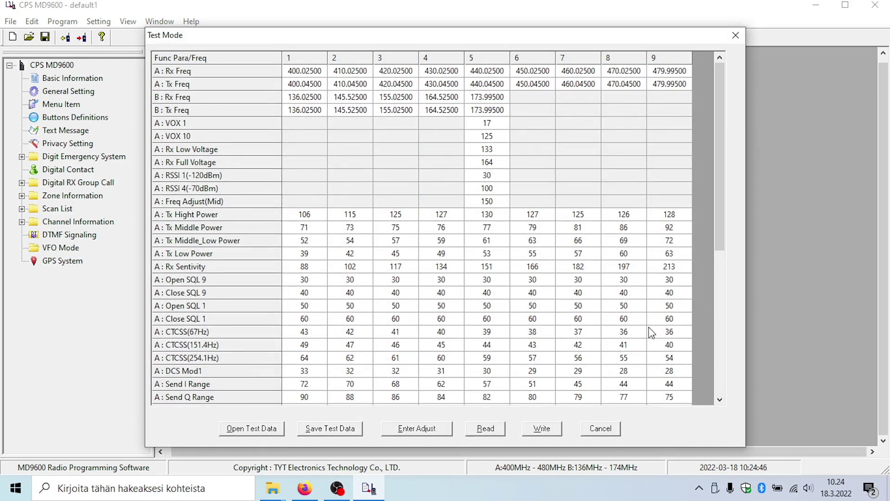
pyautogui.press('Escape')
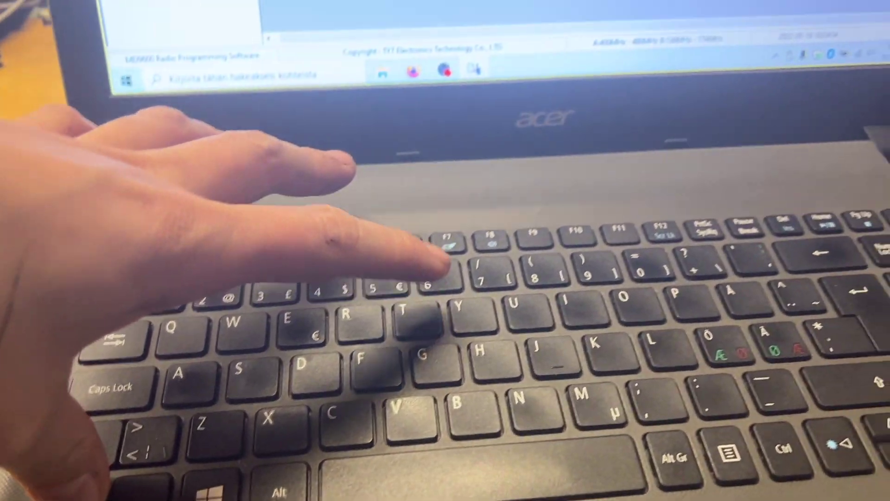
pyautogui.hotkey('ctrl', 'alt', 't')
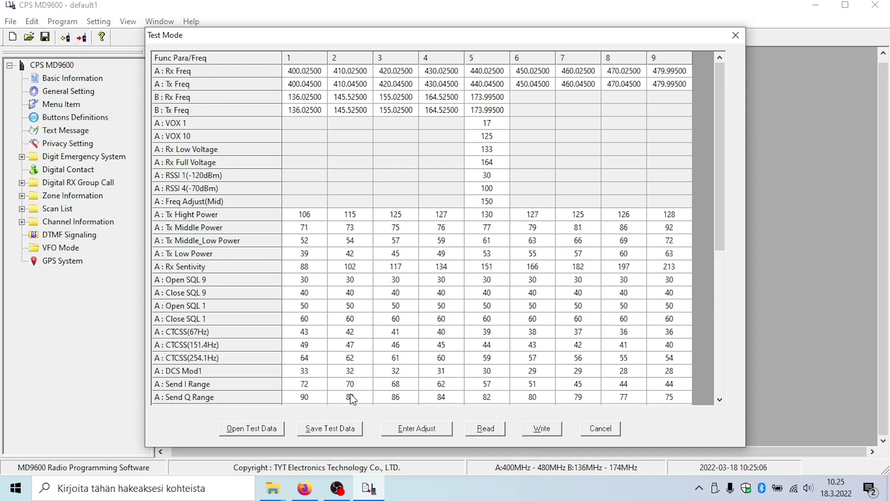
# View the downloads folder in File Explorer and return to the Test Mode window in CPS MD9600
pyautogui.moveTo(279, 493)
pyautogui.moveTo(294, 440)
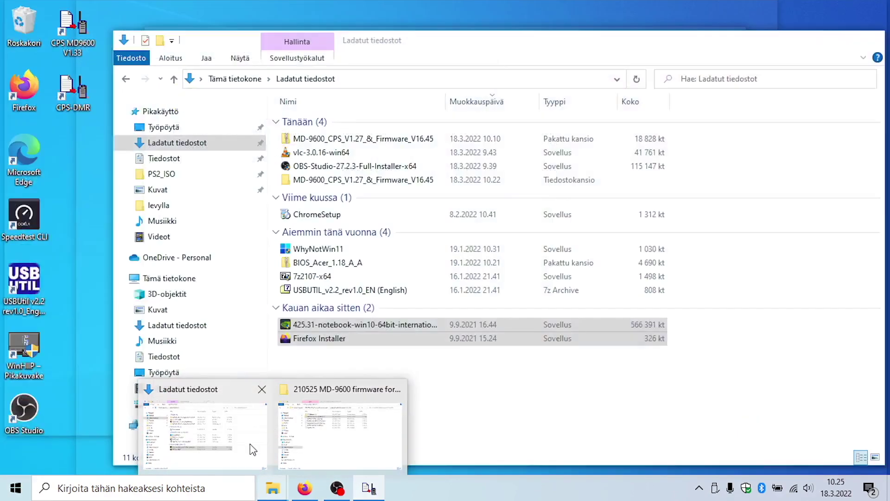
pyautogui.click(251, 447)
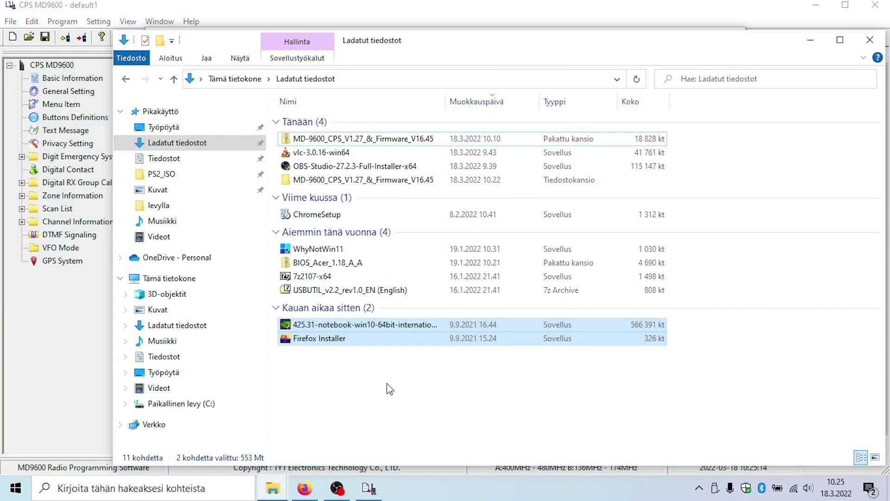
pyautogui.click(370, 487)
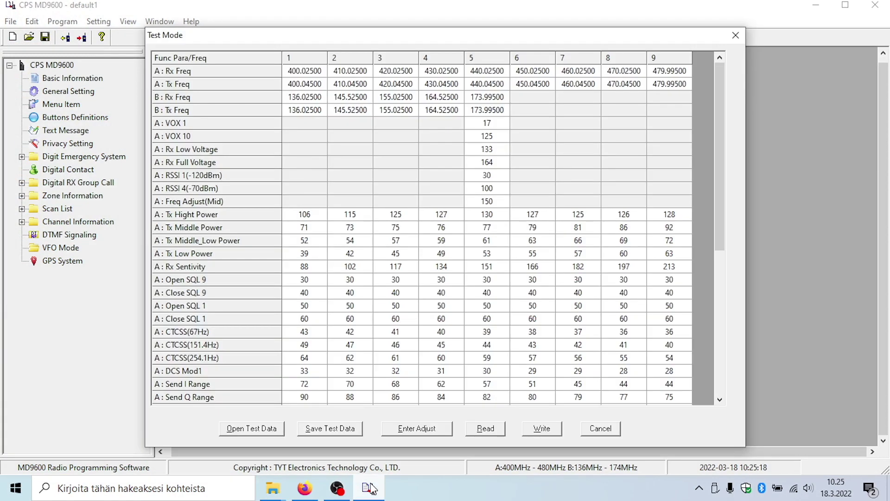
# Save the test data in the documents folder as md9600_test_kalibrointi_data_ followed by the owner's first name
pyautogui.click(341, 429)
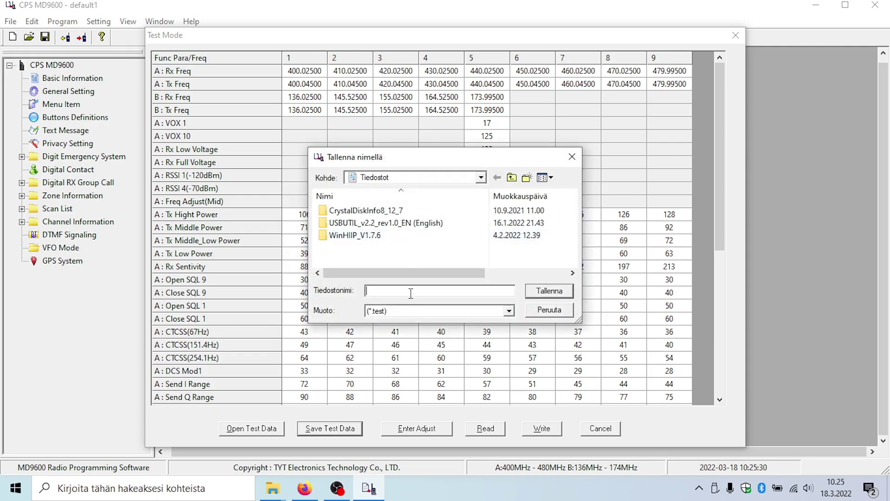
pyautogui.write('md9600_test_kalibrointi_data_RIKU')
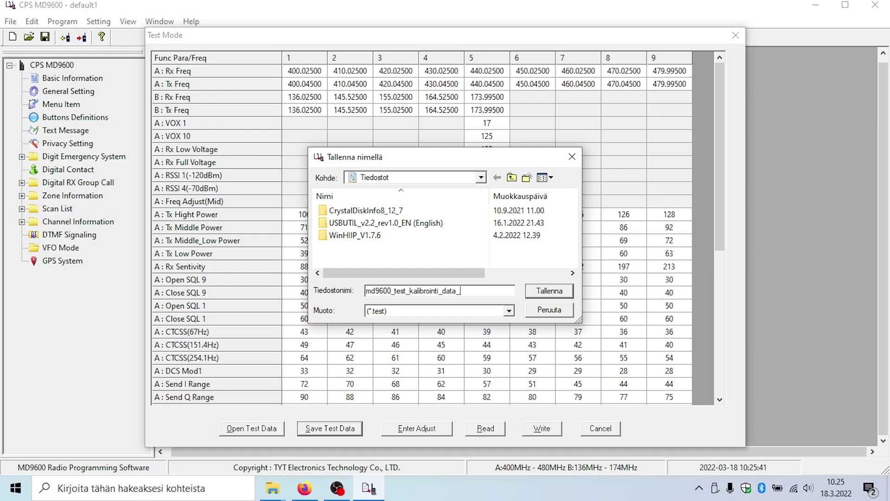
pyautogui.click(541, 287)
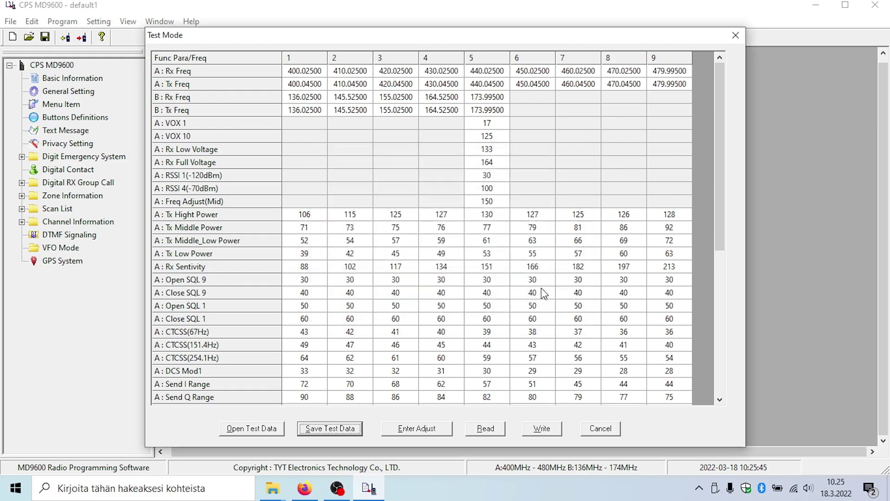
# Read the calibration data from the radio into the Test Mode table and look through its rows
pyautogui.scroll(-3, 541, 287)
pyautogui.scroll(-5, 541, 288)
pyautogui.scroll(4, 541, 288)
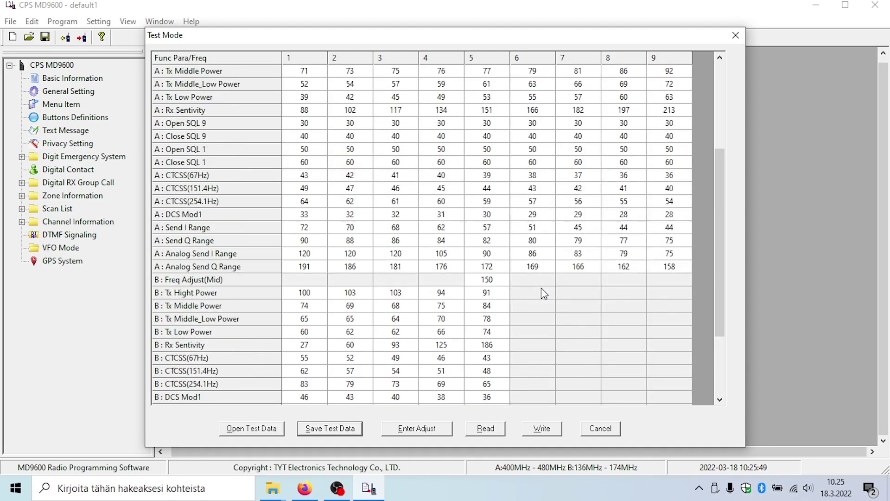
pyautogui.click(485, 428)
pyautogui.click(454, 265)
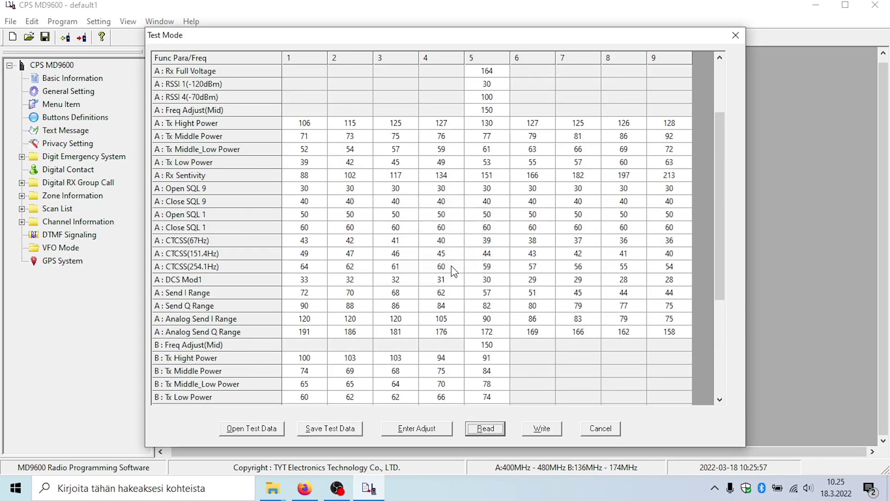
pyautogui.click(717, 363)
pyautogui.click(718, 131)
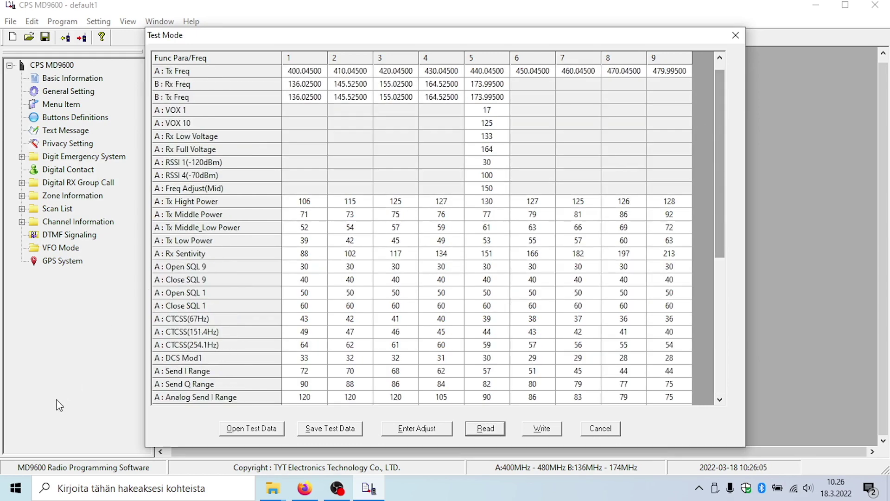
# Close the Test Mode window and save the codeplug in the documents folder as codepug_, the owner's first name and _tyt9600
pyautogui.click(735, 36)
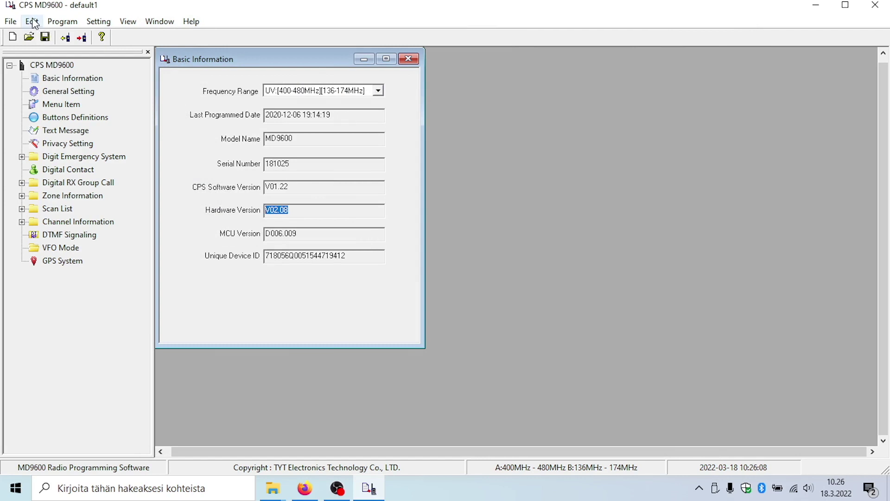
pyautogui.click(10, 21)
pyautogui.click(21, 78)
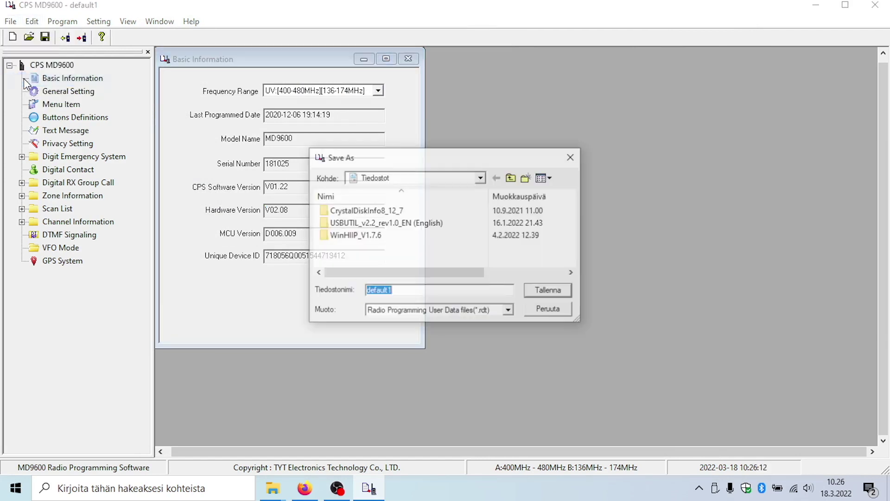
pyautogui.write('codepu')
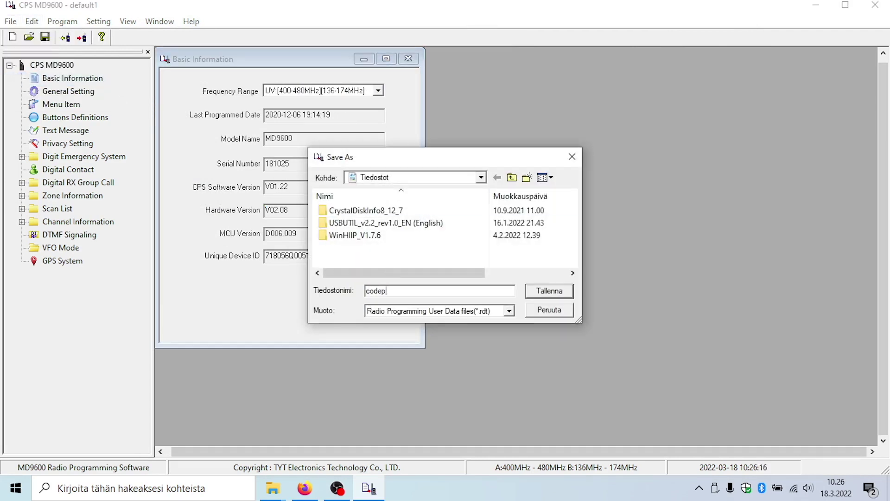
pyautogui.write('g_riku_tyt9600')
pyautogui.click(542, 292)
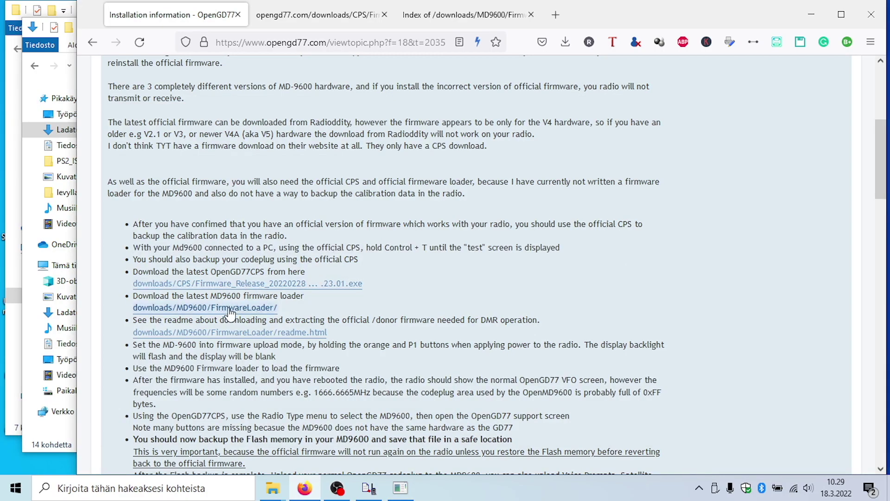
# In Firefox, open the MD9600 firmware loader readme and download and open the linked 210525 MD-9600 V4 firmware for PLL2571.zip
pyautogui.click(228, 310)
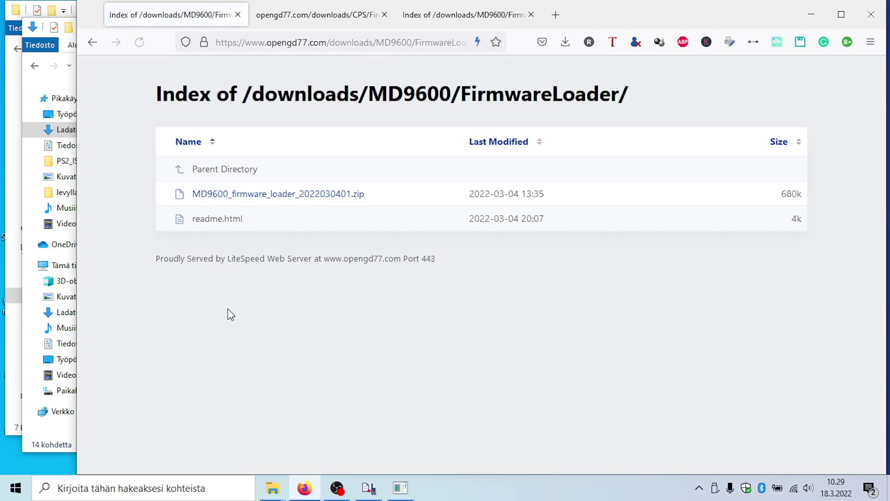
pyautogui.click(229, 221)
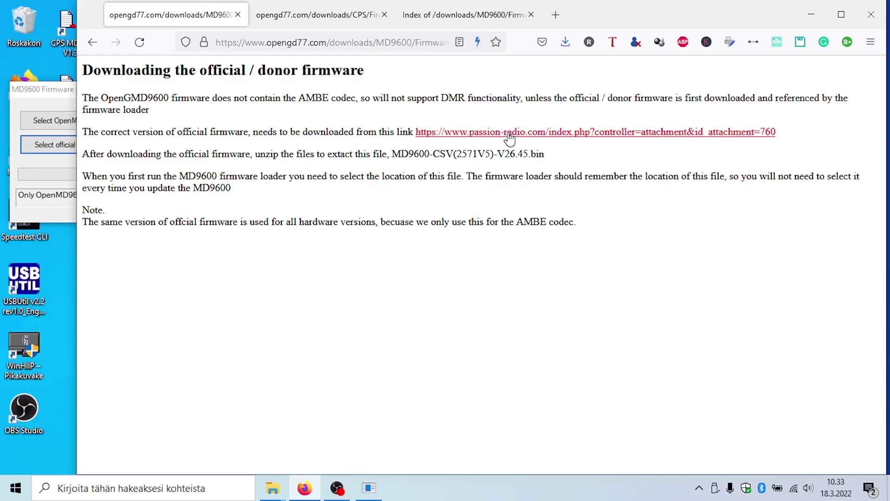
pyautogui.click(509, 133)
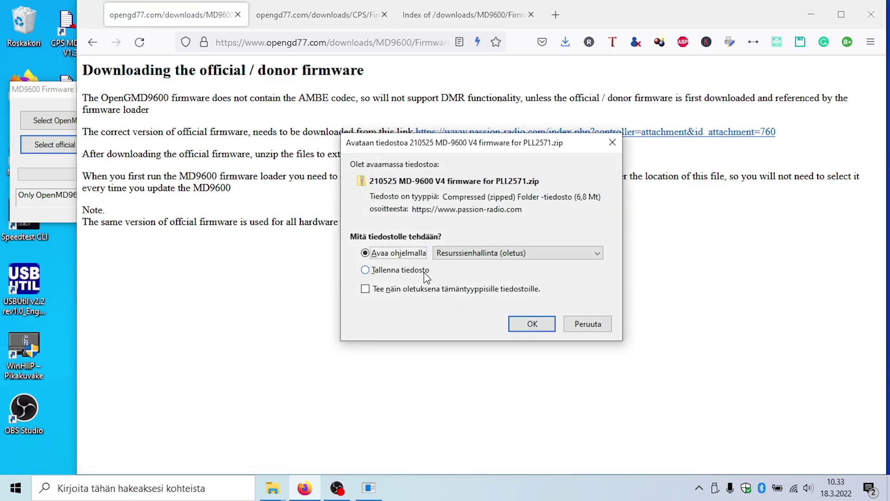
pyautogui.click(532, 324)
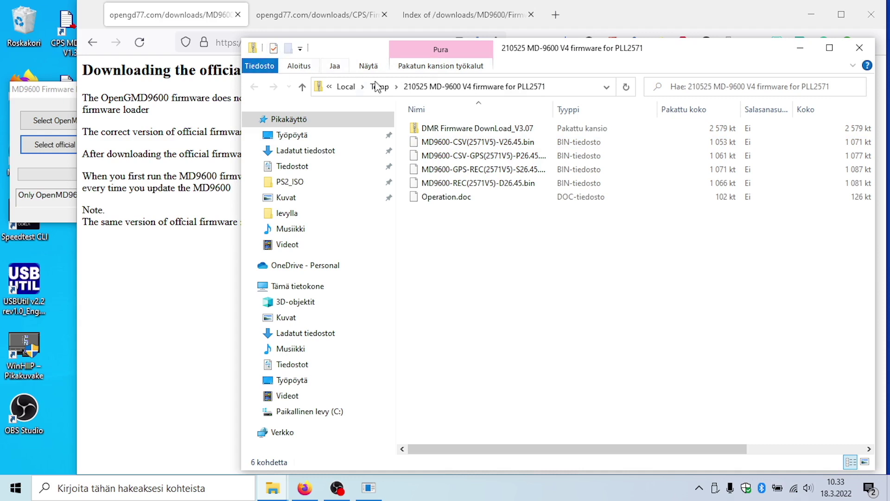
# Copy all files in the 210525 MD-9600 V4 firmware for PLL2571 archive and return to the readme page
pyautogui.moveTo(485, 264); pyautogui.dragTo(426, 117)
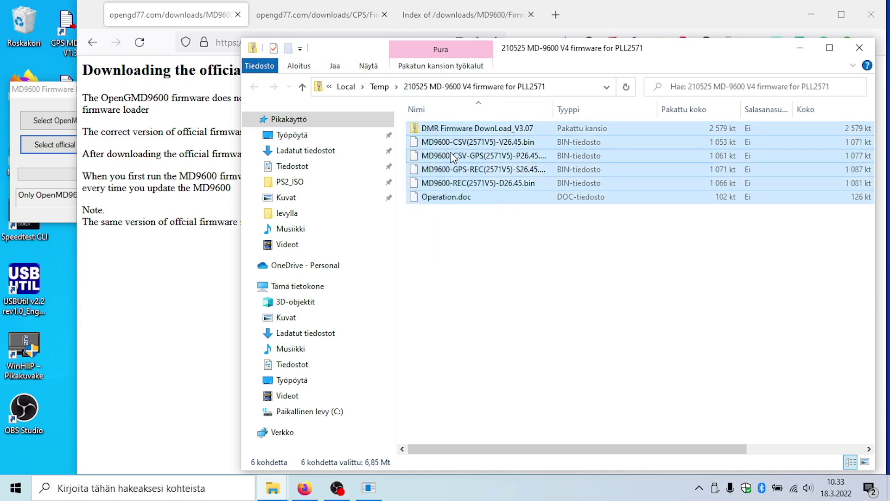
pyautogui.rightClick(452, 153)
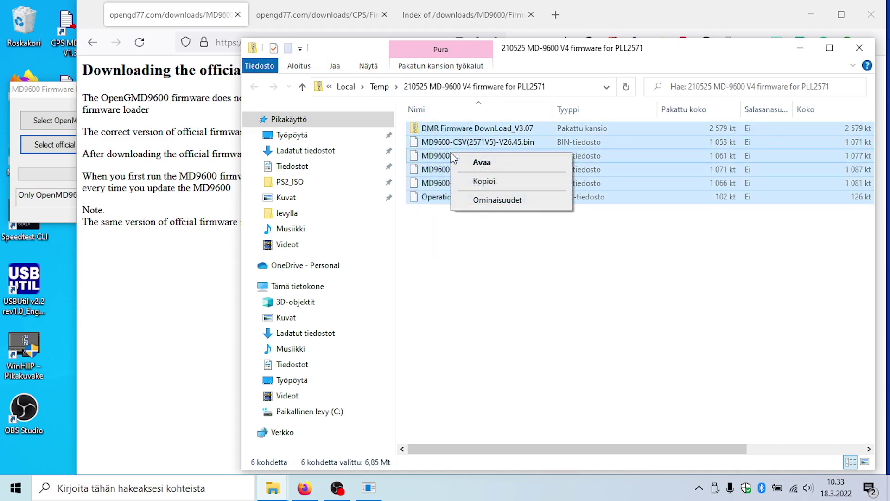
pyautogui.click(475, 181)
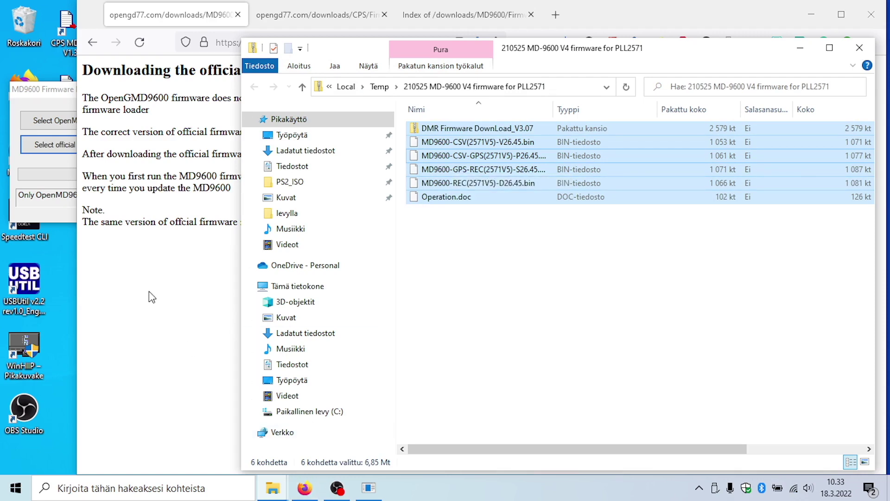
pyautogui.click(149, 291)
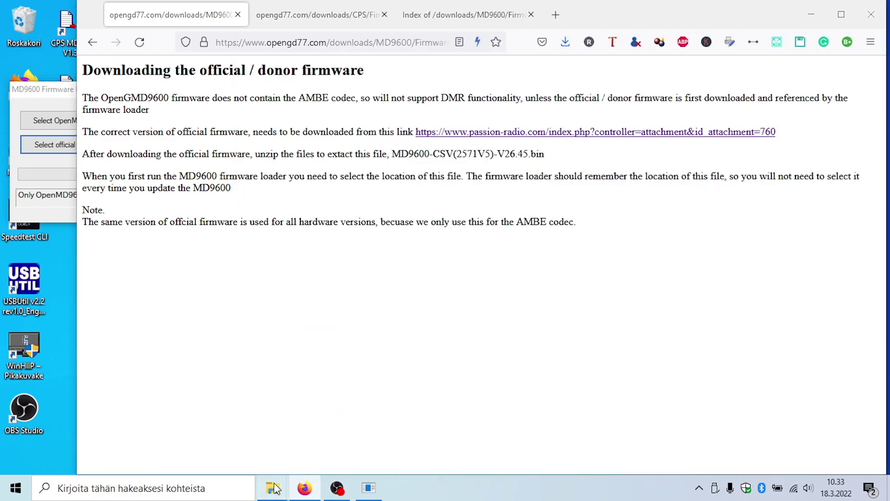
# Create a folder named 9600firmware_v5 in the documents folder in File Explorer
pyautogui.moveTo(275, 488)
pyautogui.click(278, 439)
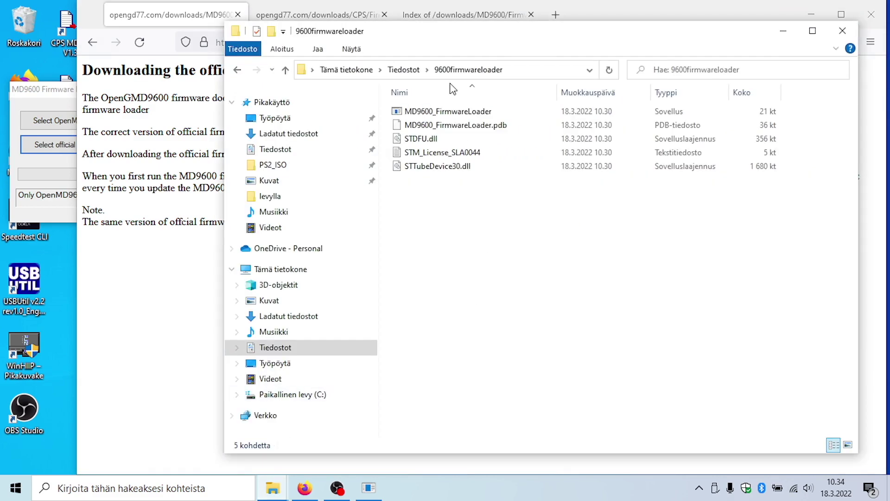
pyautogui.click(404, 70)
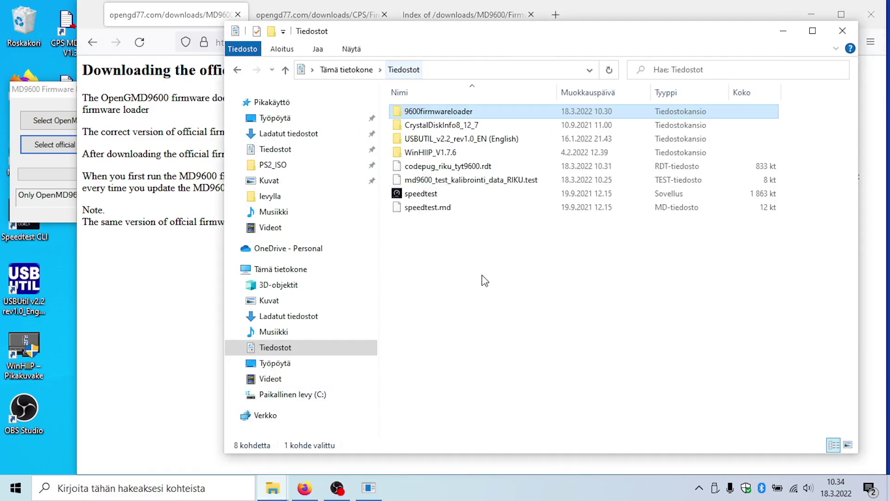
pyautogui.rightClick(444, 275)
pyautogui.moveTo(560, 407)
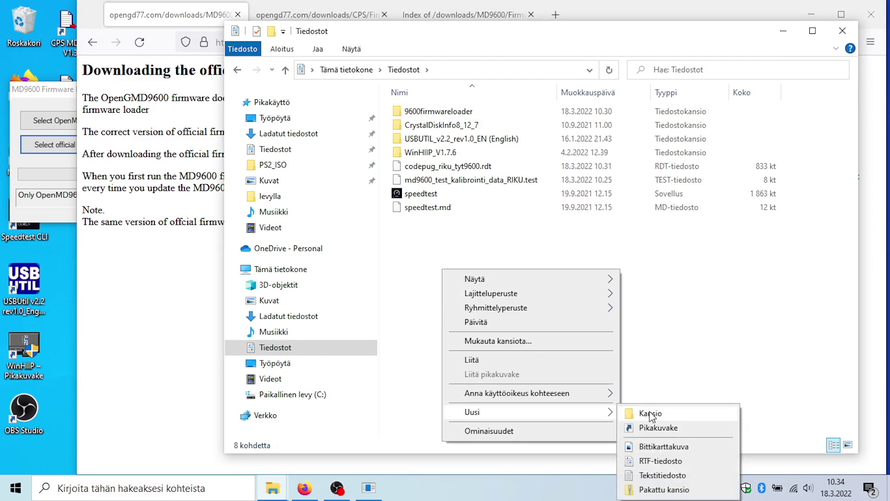
pyautogui.click(654, 411)
pyautogui.write('96')
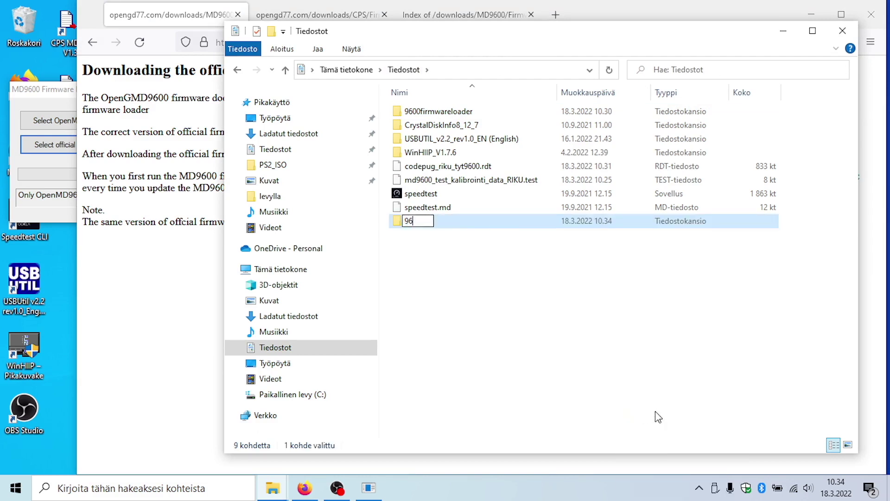
pyautogui.write('00firmwar')
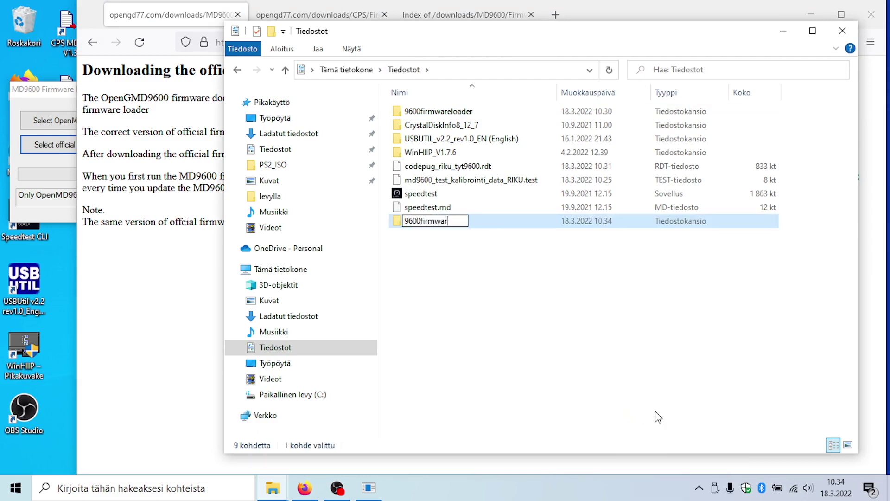
pyautogui.write('e_v5')
pyautogui.press('Return')
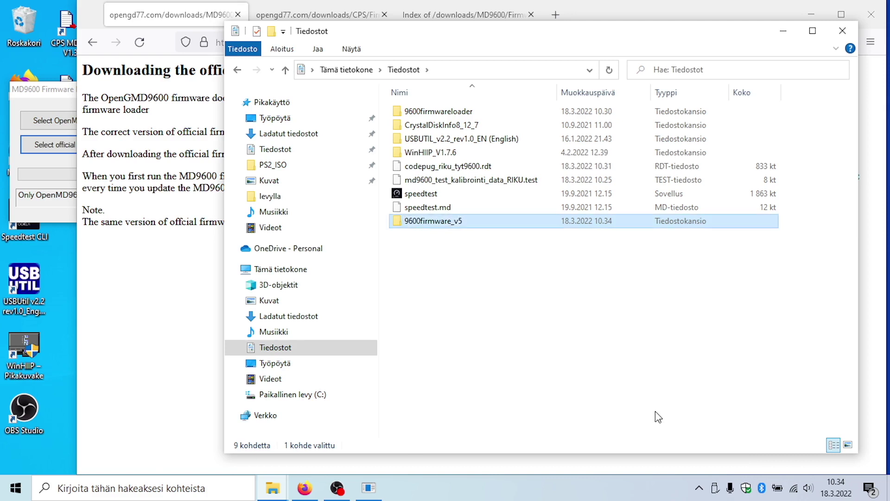
# Paste the copied official firmware files into the 9600firmware_v5 folder
pyautogui.doubleClick(445, 221)
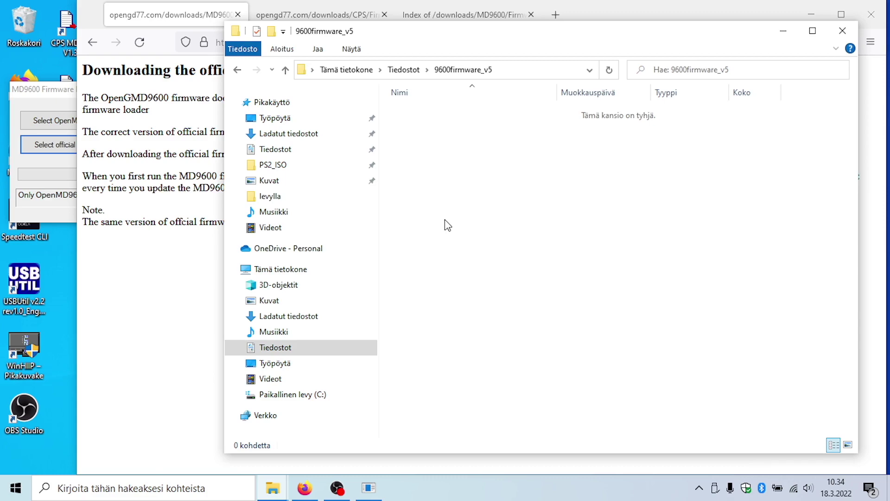
pyautogui.rightClick(446, 221)
pyautogui.click(518, 309)
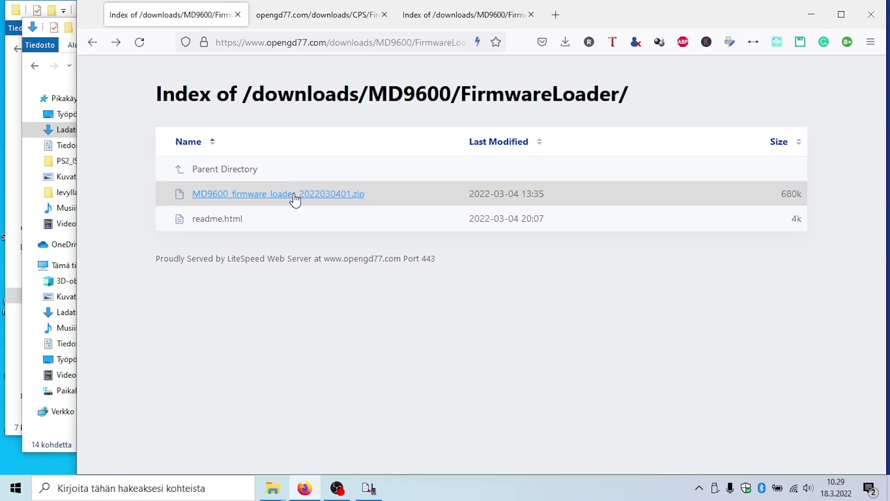
# Download and open MD9600_firmware_loader_2022030401.zip from the FirmwareLoader index, and open the documents folder in a separate File Explorer window
pyautogui.click(293, 195)
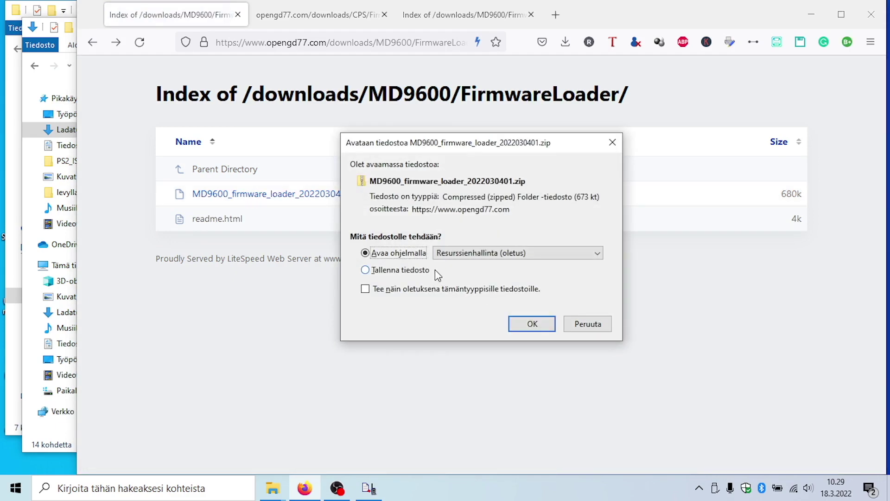
pyautogui.click(538, 321)
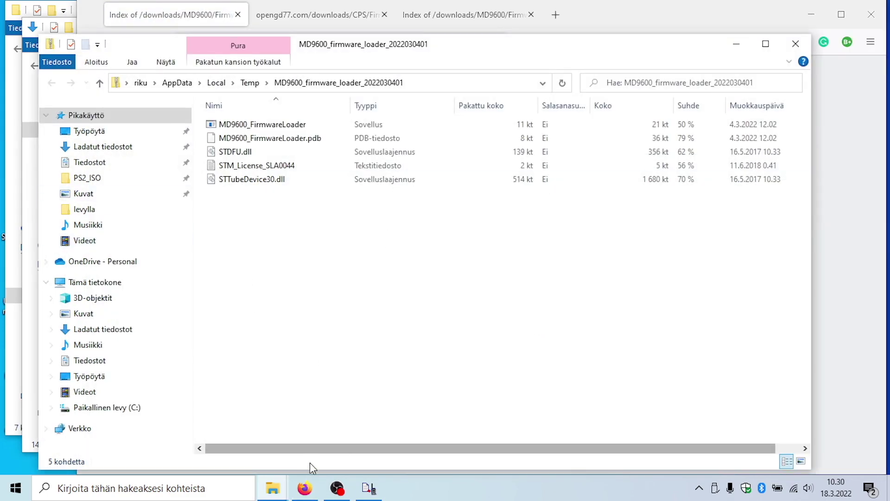
pyautogui.rightClick(273, 488)
pyautogui.click(251, 160)
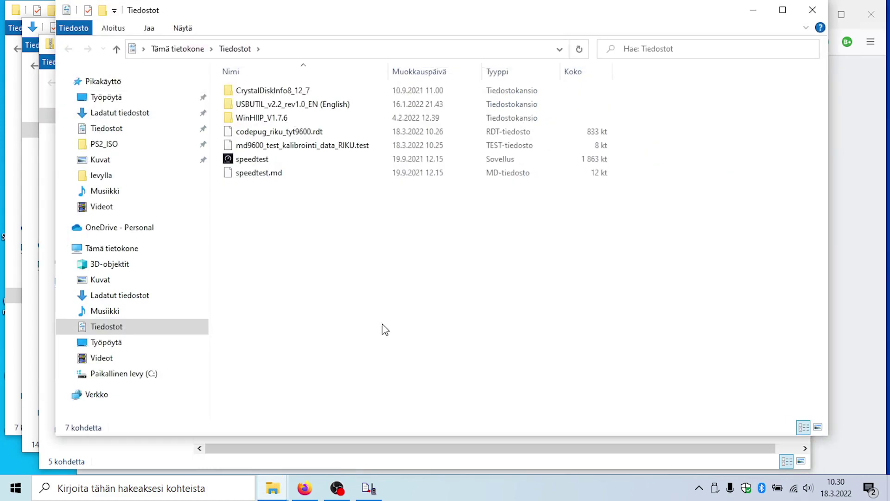
# Create a folder in the documents folder and name it 9600firmwareloader
pyautogui.rightClick(382, 329)
pyautogui.moveTo(408, 294)
pyautogui.click(589, 296)
pyautogui.write('9600')
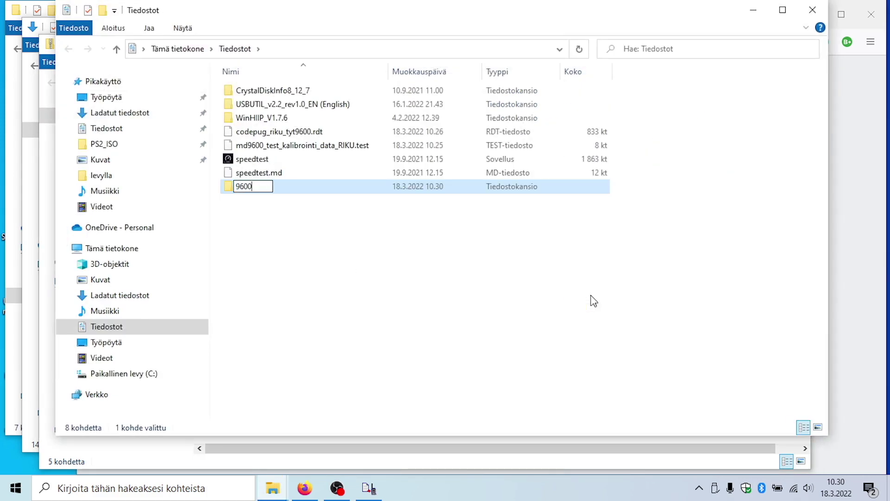
pyautogui.write("re'")
pyautogui.press('Return')
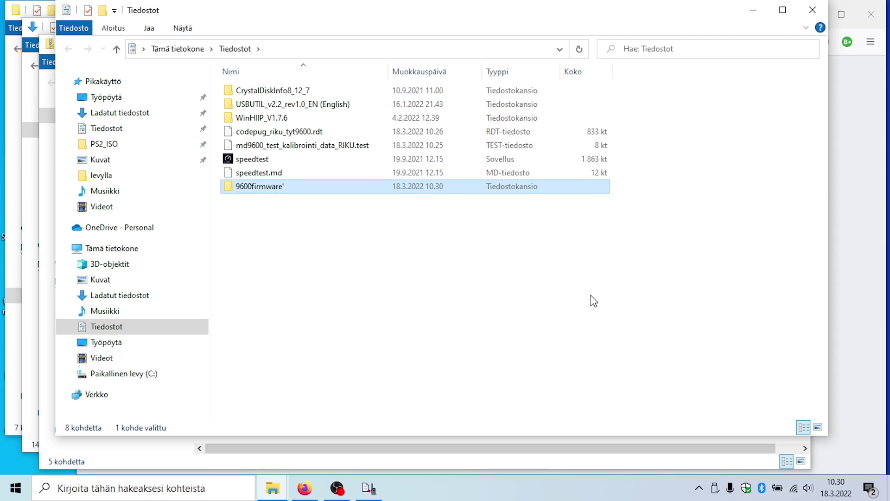
pyautogui.press('F2')
pyautogui.press('End')
pyautogui.press('BackSpace')
pyautogui.write('loader')
pyautogui.press('Return')
# Copy the firmware loader archive's files into the 9600firmwareloader folder, close the archive window and open that folder
pyautogui.moveTo(273, 21); pyautogui.dragTo(748, 296)
pyautogui.click(232, 125)
pyautogui.moveTo(232, 126); pyautogui.dragTo(742, 464)
pyautogui.click(796, 44)
pyautogui.moveTo(820, 285); pyautogui.dragTo(442, 102)
pyautogui.doubleClick(346, 280)
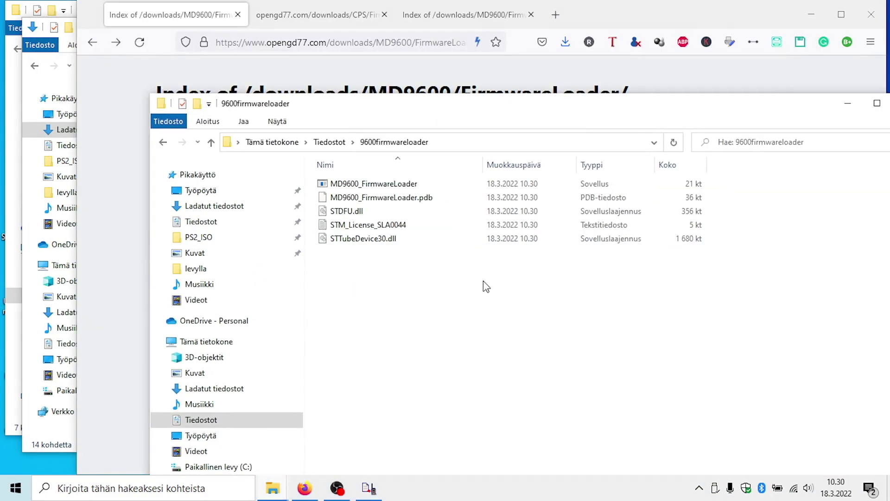
# Run MD9600_FirmwareLoader to view its file selection options, and close the loader
pyautogui.doubleClick(353, 185)
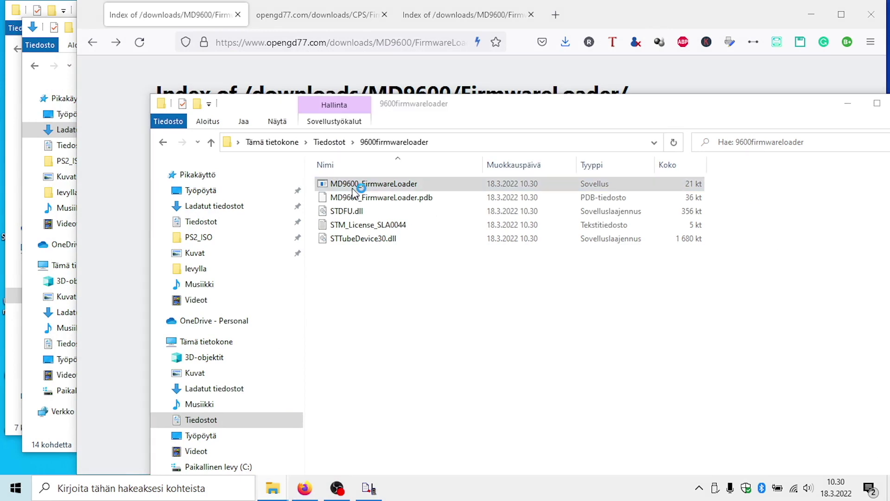
pyautogui.click(449, 360)
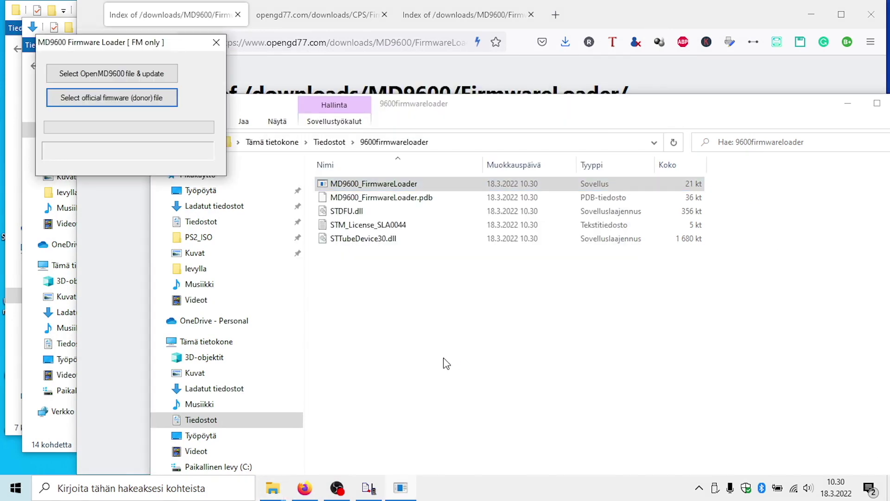
pyautogui.click(216, 44)
# Close the browser, the spare File Explorer windows and CPS MD9600, and move the 9600firmwareloader window fully into view
pyautogui.click(872, 15)
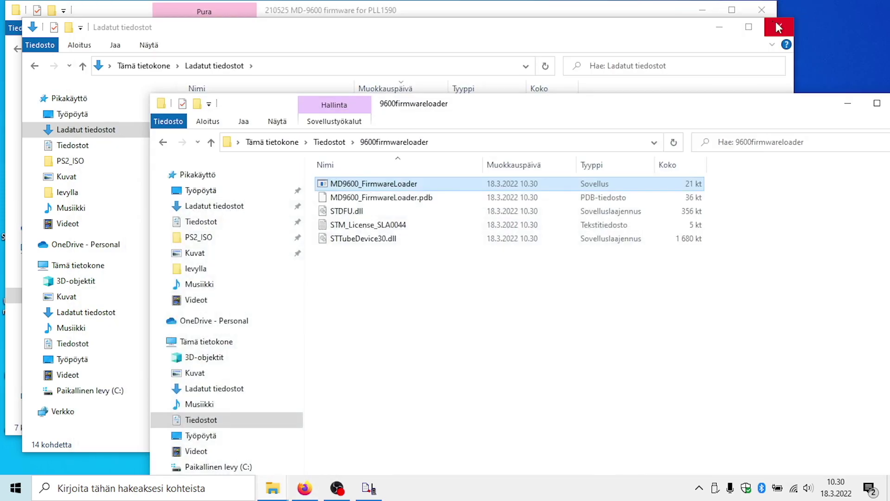
pyautogui.click(859, 16)
pyautogui.click(769, 8)
pyautogui.rightClick(369, 488)
pyautogui.click(364, 462)
pyautogui.click(454, 274)
pyautogui.moveTo(468, 95); pyautogui.dragTo(410, 26)
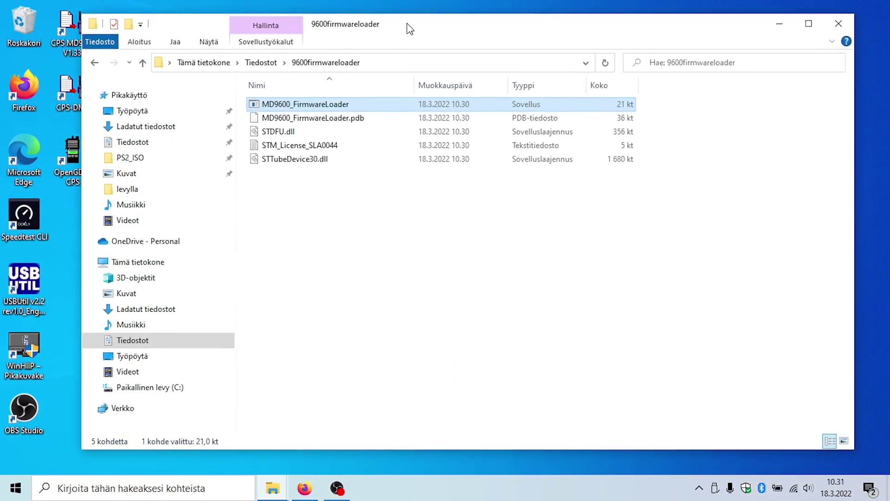
# Run MD9600_FirmwareLoader and start the OpenMD9600 file update, continuing without the official donor firmware
pyautogui.doubleClick(347, 110)
pyautogui.click(108, 95)
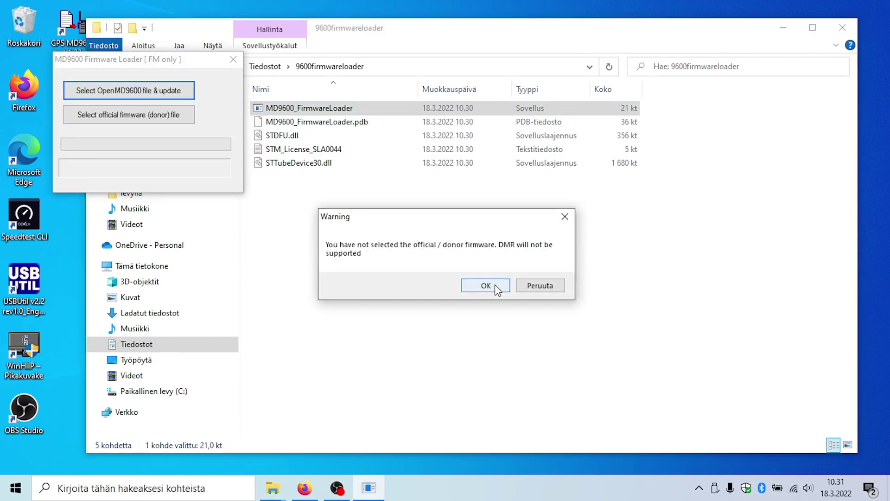
pyautogui.click(494, 286)
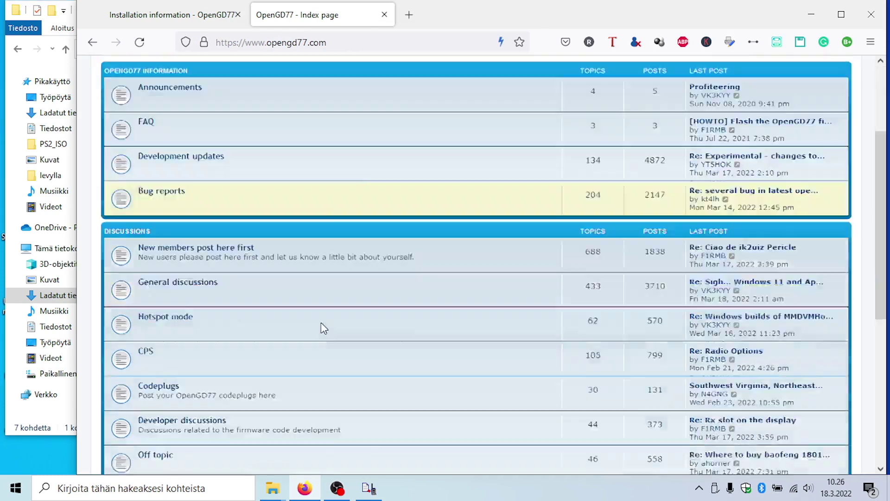
# In the OpenGD77 forum, open page 3 of the MD-9600 topic Alpha version available for download and go to the newest post
pyautogui.scroll(-3, 321, 328)
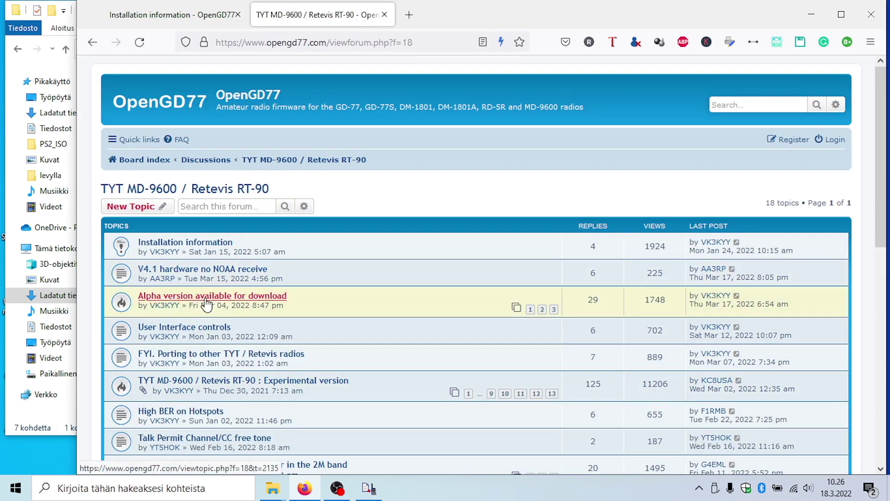
pyautogui.click(554, 310)
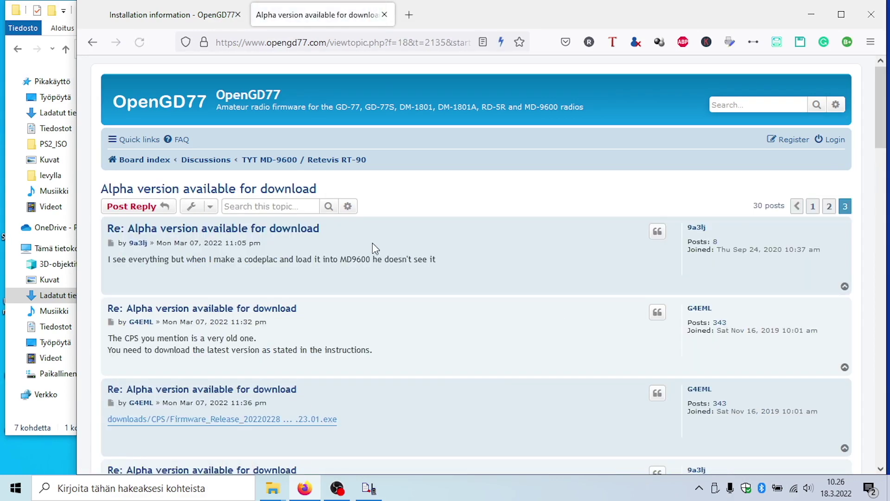
pyautogui.scroll(-2, 374, 245)
pyautogui.scroll(-15, 372, 243)
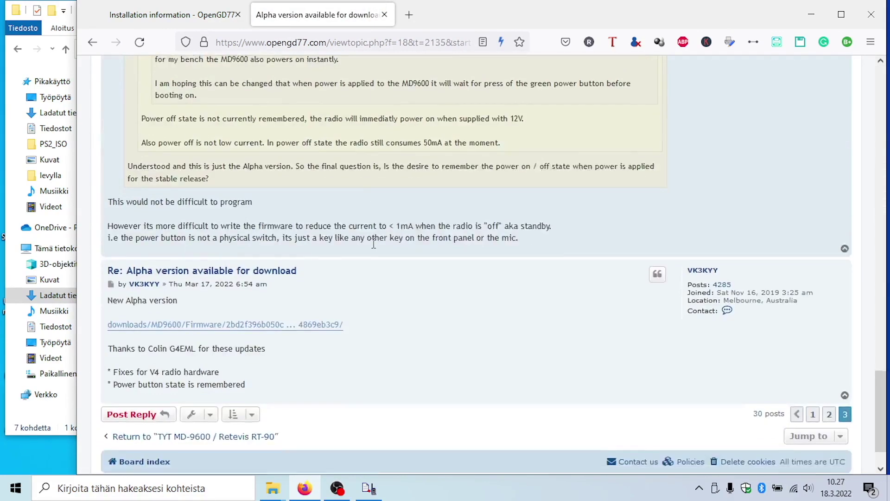
# Locate the firmware link in the newest alpha version post, view Ladatut tiedostot in a new File Explorer window, and return to the post
pyautogui.scroll(-2, 374, 243)
pyautogui.moveTo(343, 274); pyautogui.dragTo(232, 266)
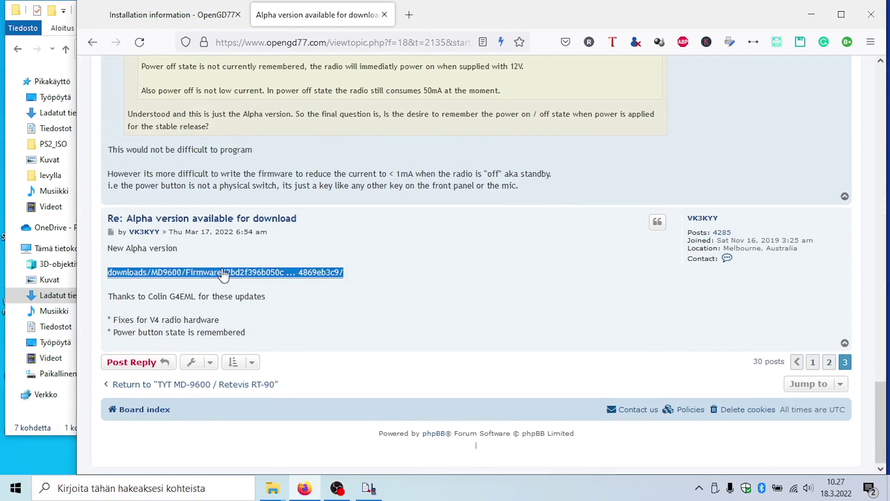
pyautogui.click(378, 269)
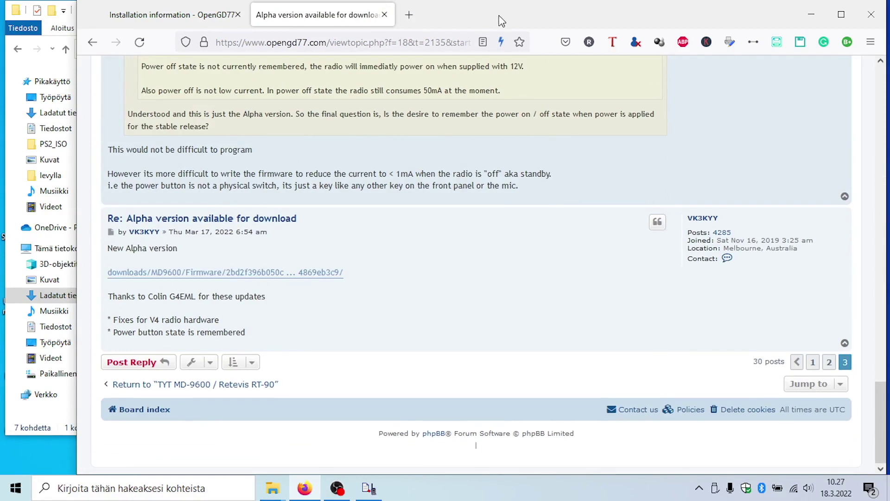
pyautogui.rightClick(272, 490)
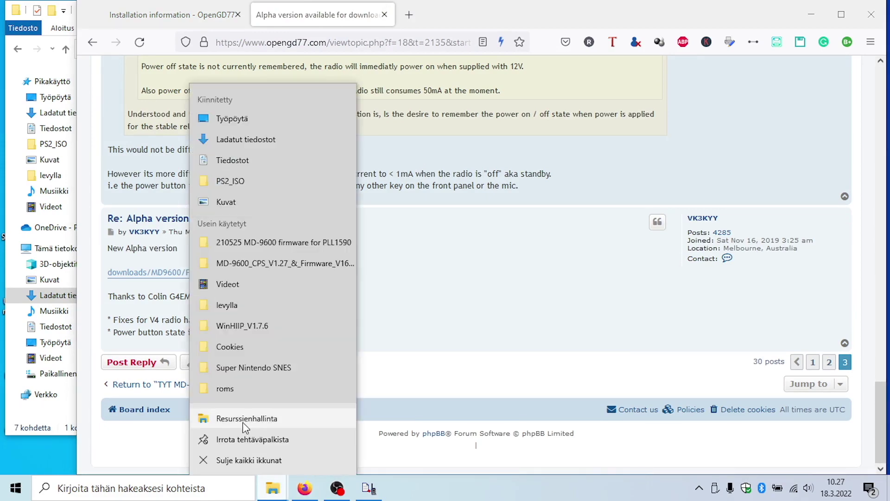
pyautogui.click(242, 418)
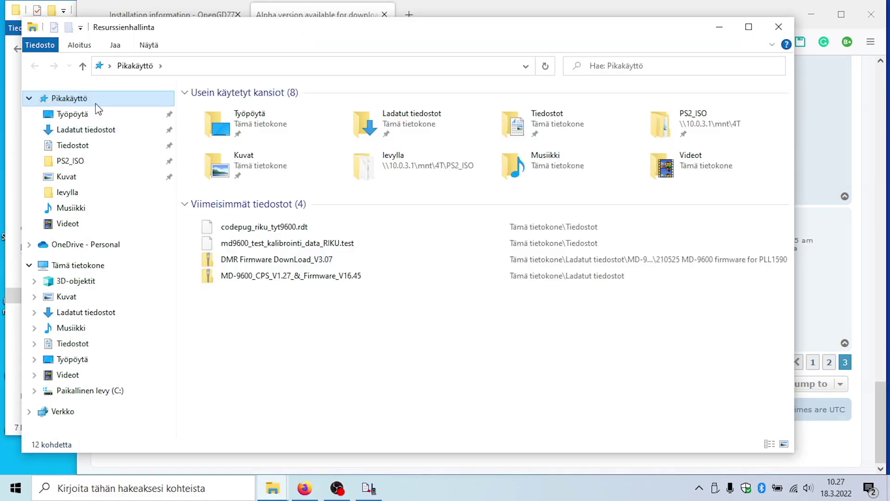
pyautogui.click(91, 130)
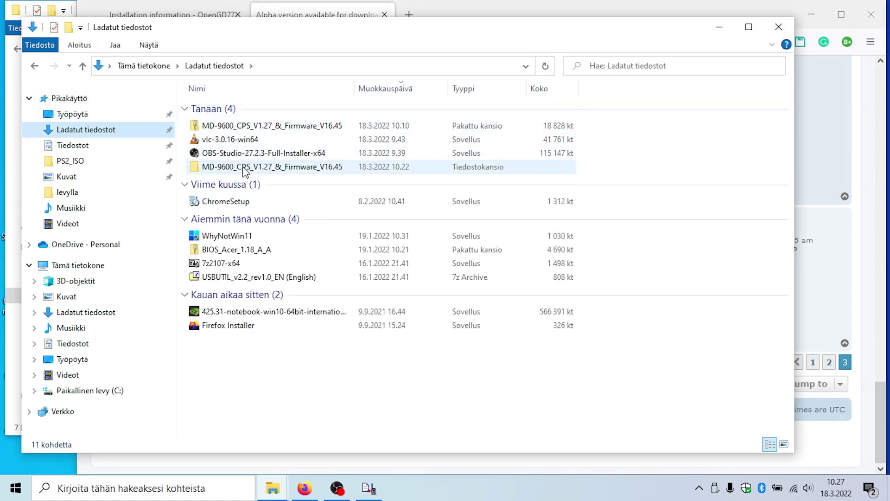
pyautogui.click(820, 280)
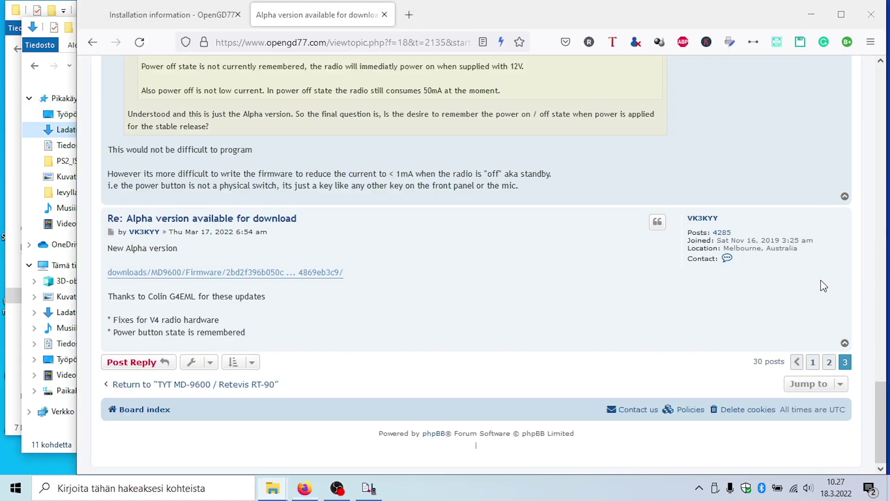
# Open the firmware download link in the newest alpha version post and save MD9600_firmware_V4HW.bin to Ladatut tiedostot
pyautogui.click(303, 278)
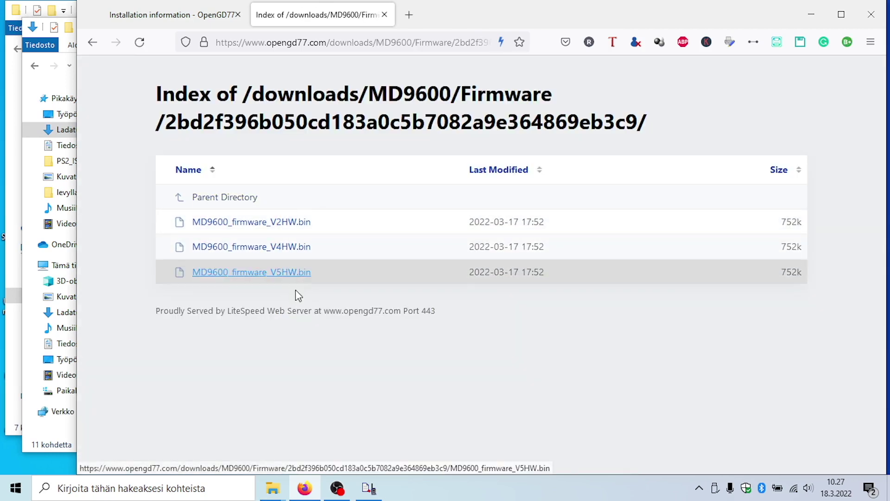
pyautogui.click(294, 248)
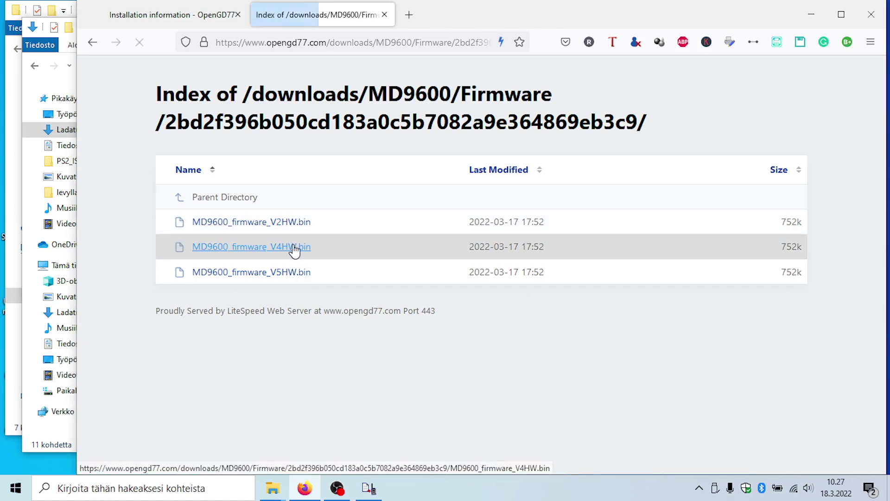
pyautogui.click(531, 318)
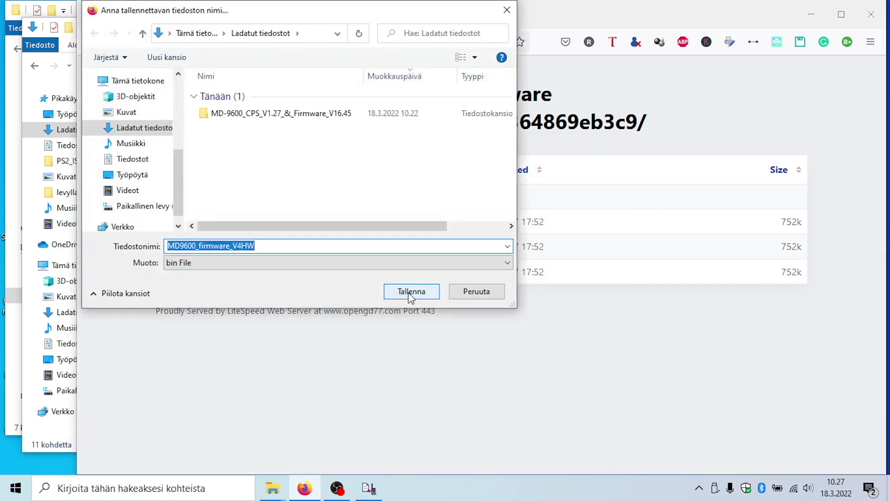
pyautogui.click(411, 293)
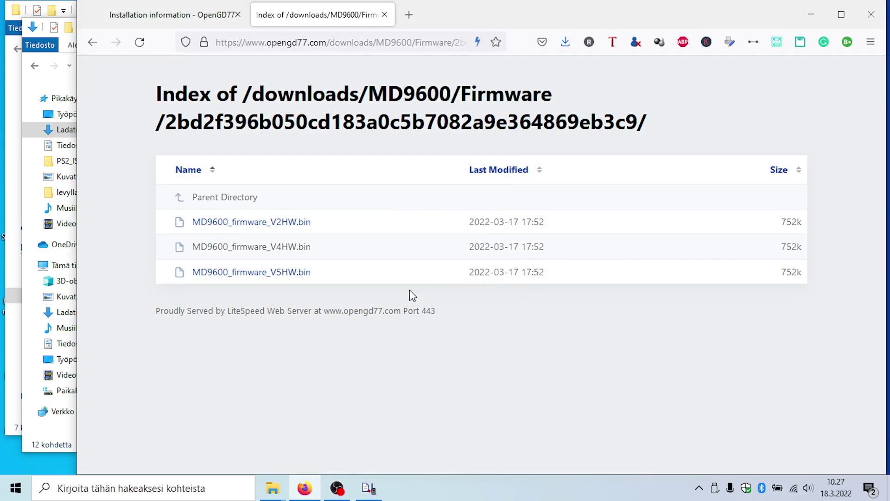
# Download MD9600_firmware_V2HW.bin from the same firmware index into Ladatut tiedostot
pyautogui.click(305, 225)
pyautogui.click(531, 318)
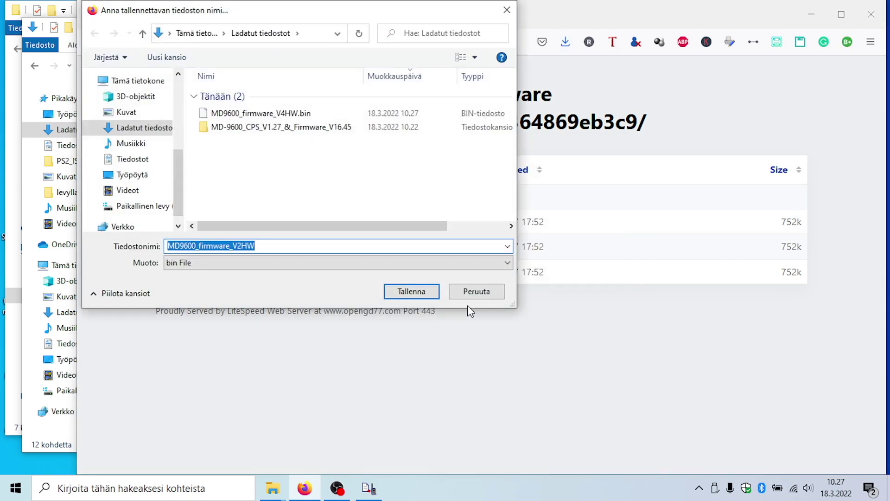
pyautogui.click(412, 291)
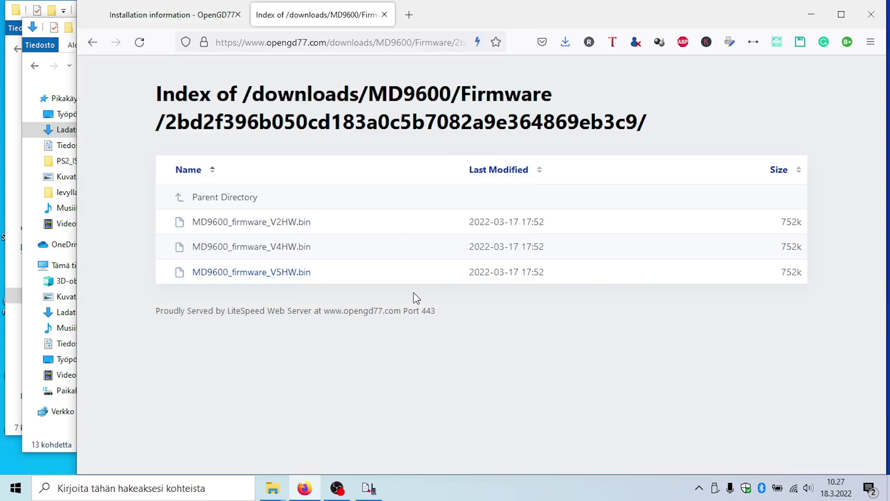
pyautogui.hotkey('ctrl', 'Tab')
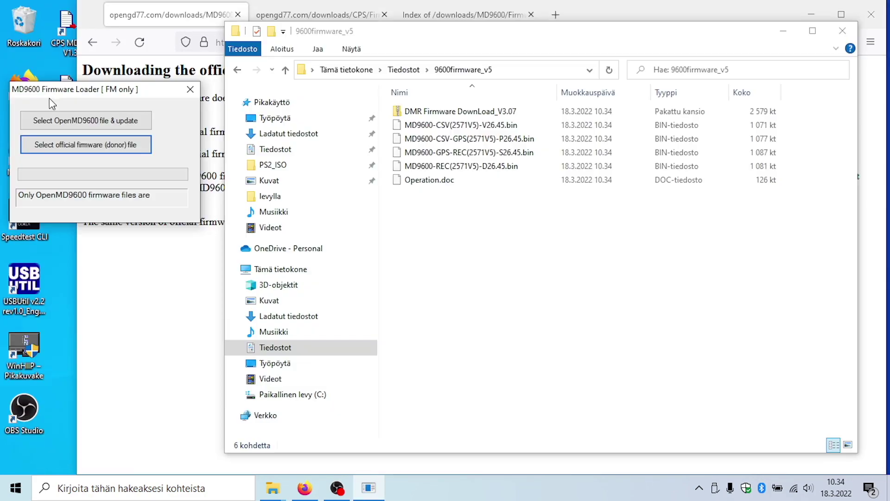
# In MD9600 Firmware Loader, load the official donor firmware MD9600-CSV(2571V5)-V26.45.bin from the 9600firmware_v5 folder in Tiedostot
pyautogui.click(85, 120)
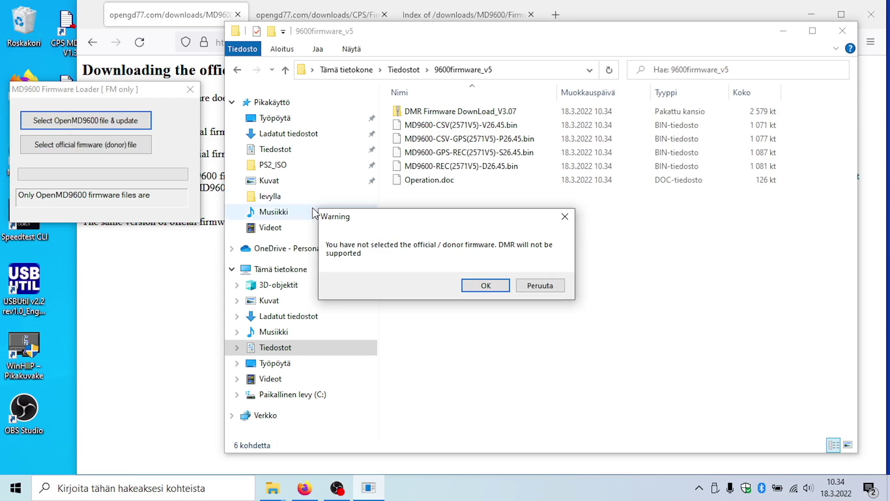
pyautogui.click(547, 290)
pyautogui.click(93, 147)
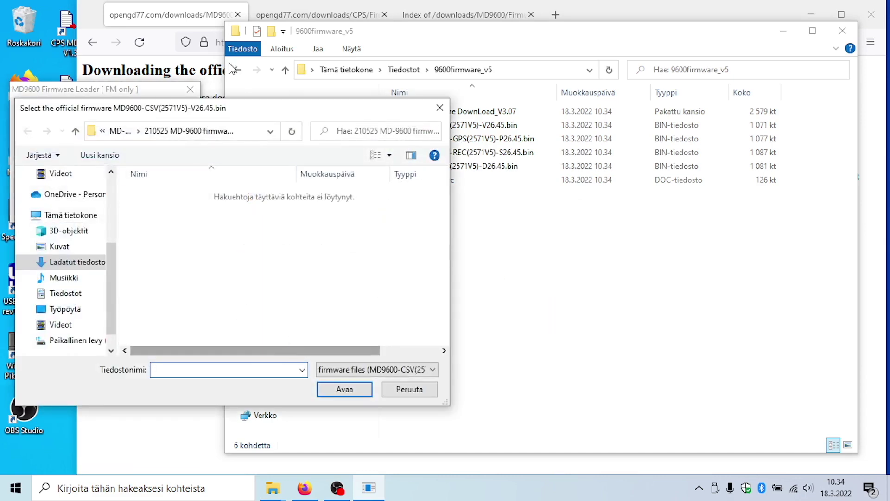
pyautogui.click(115, 133)
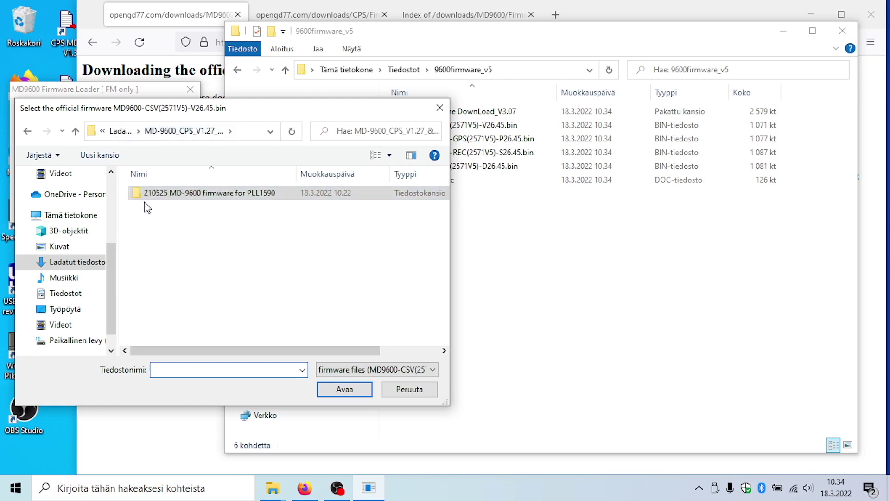
pyautogui.click(122, 132)
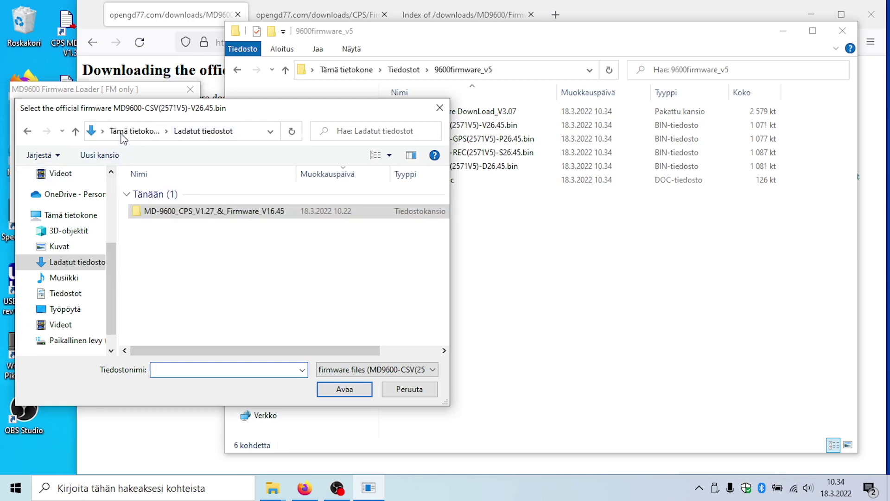
pyautogui.click(120, 132)
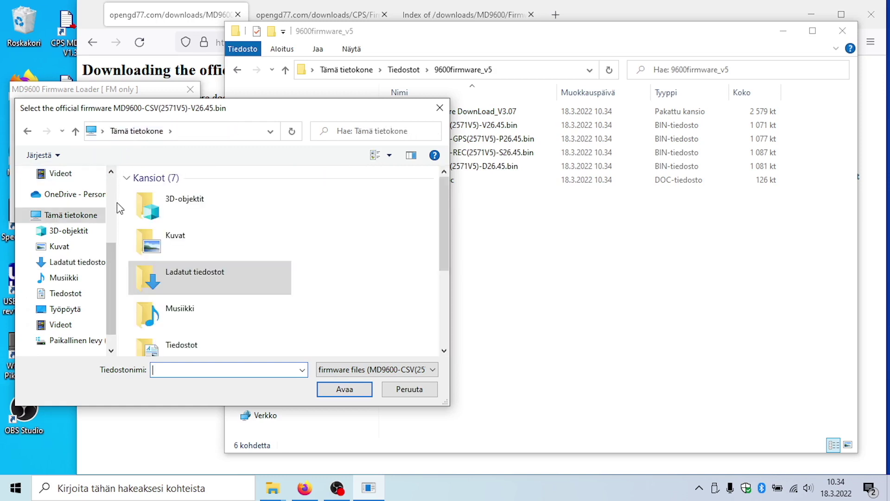
pyautogui.click(112, 222)
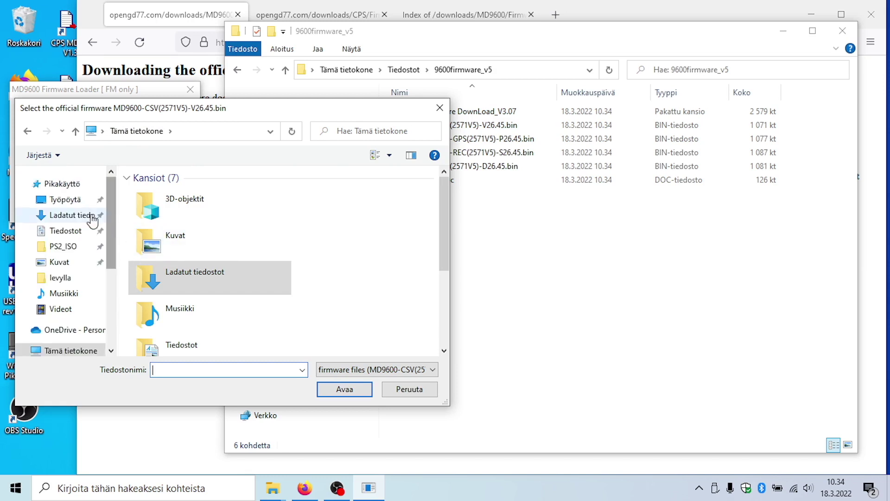
pyautogui.click(114, 294)
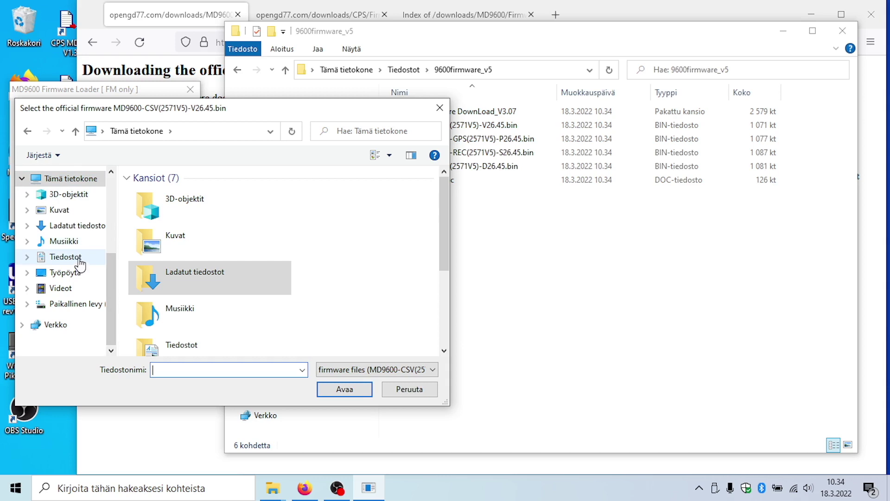
pyautogui.click(66, 257)
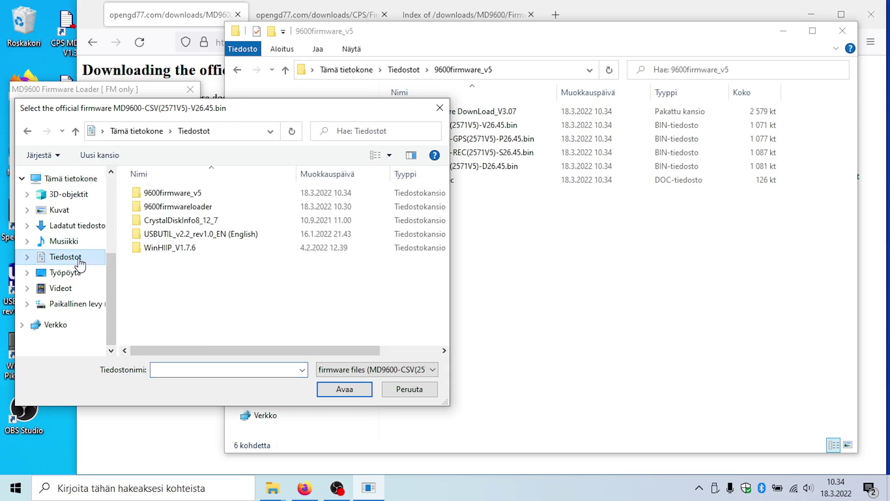
pyautogui.doubleClick(177, 194)
pyautogui.doubleClick(176, 194)
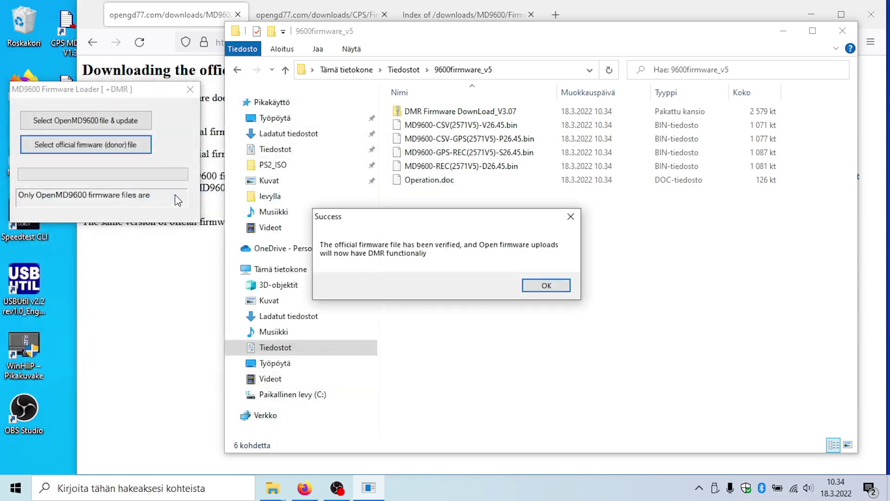
pyautogui.click(546, 286)
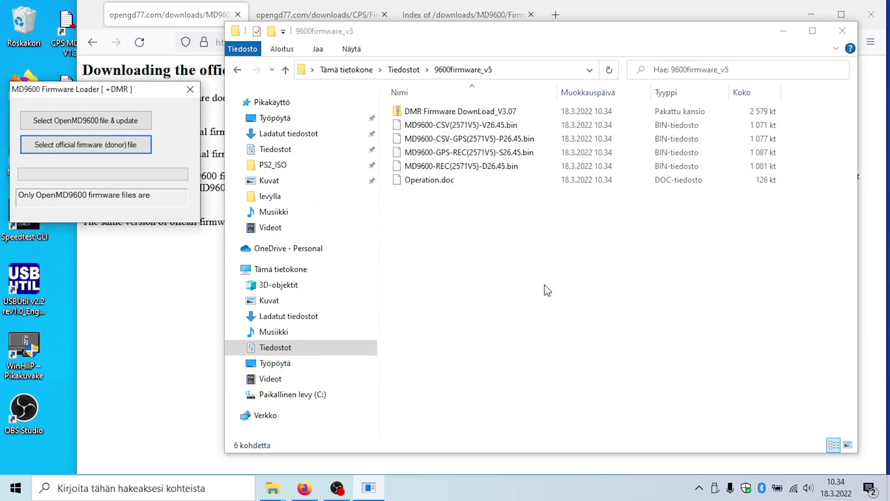
# Start the OpenMD9600 update in the firmware loader with MD9600_firmware_V2HW.bin from Ladatut tiedostot
pyautogui.click(122, 124)
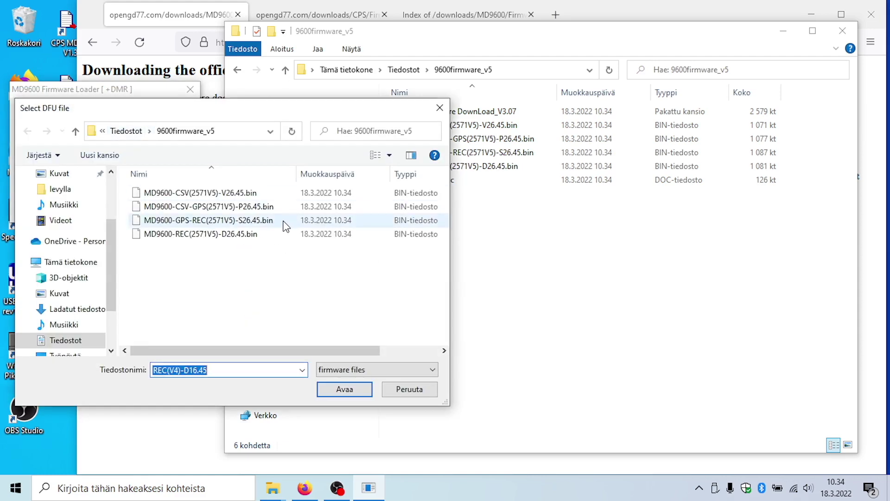
pyautogui.click(128, 133)
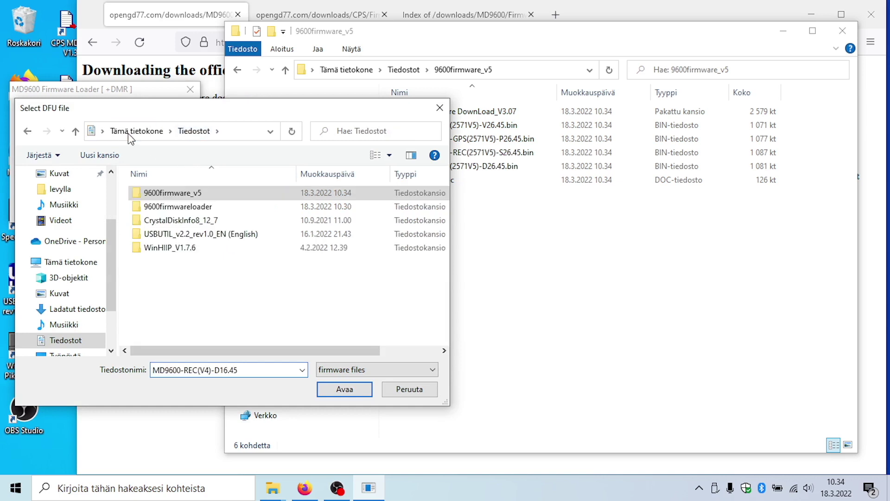
pyautogui.click(156, 134)
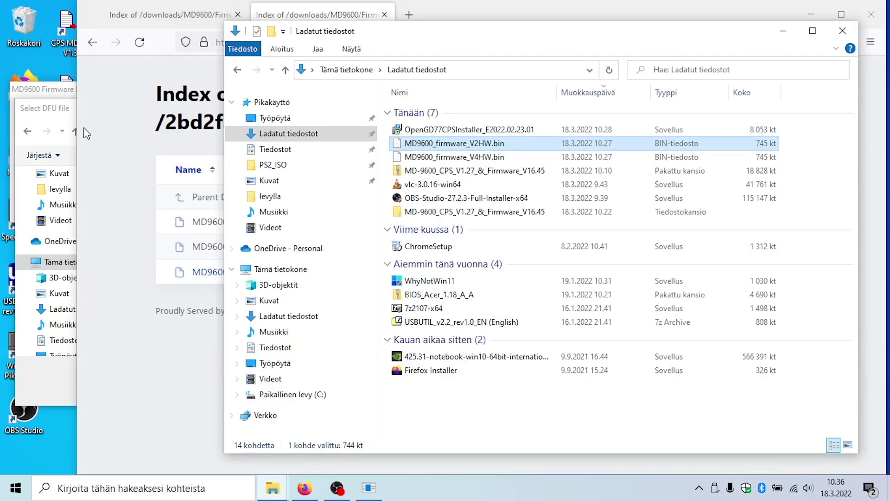
pyautogui.click(50, 117)
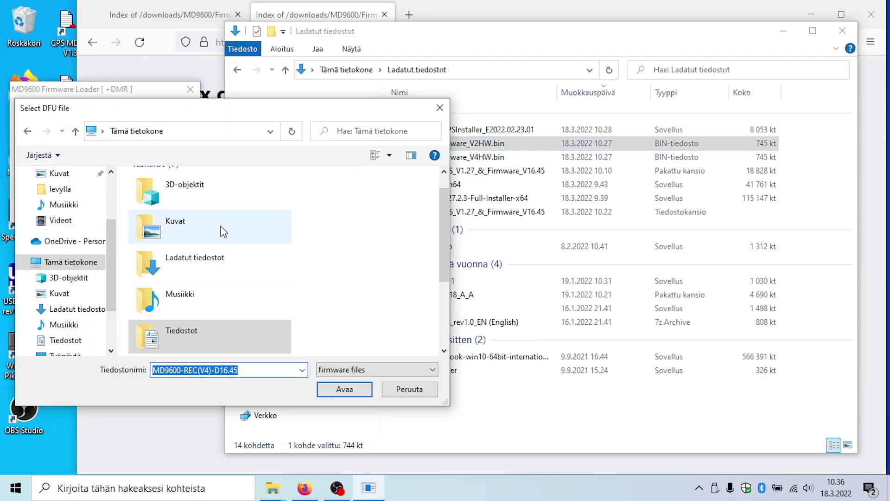
pyautogui.scroll(1, 223, 232)
pyautogui.doubleClick(209, 281)
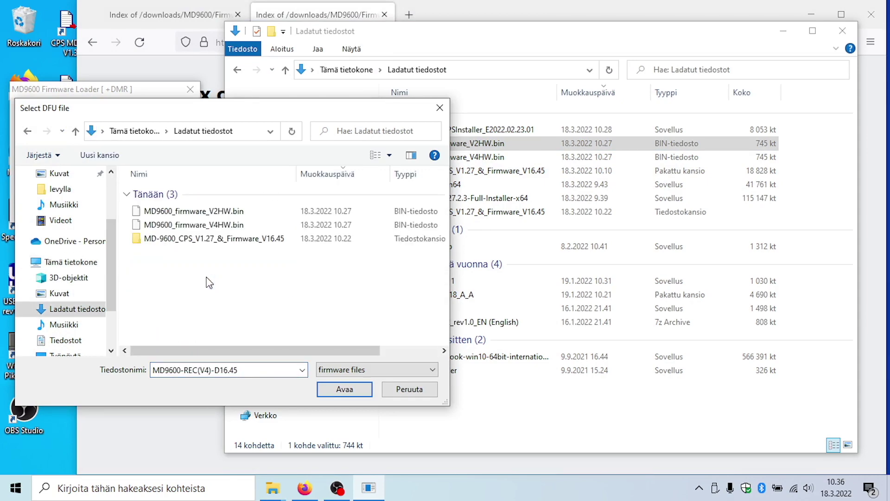
pyautogui.doubleClick(222, 212)
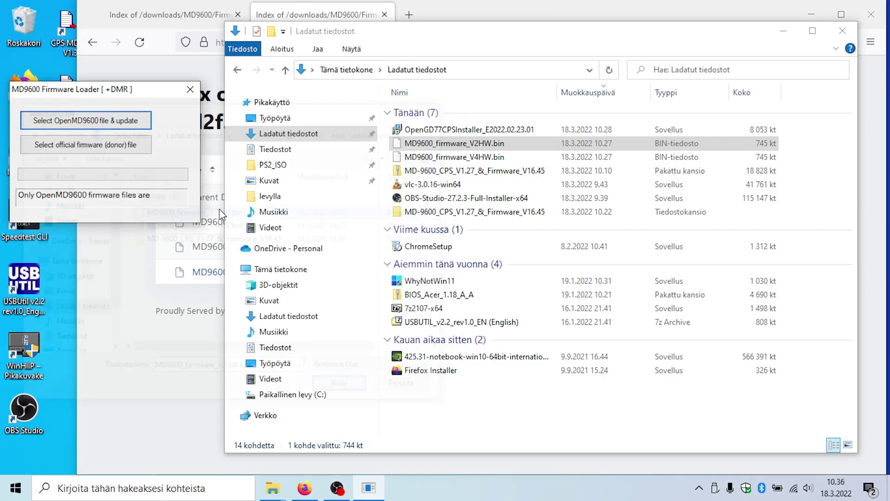